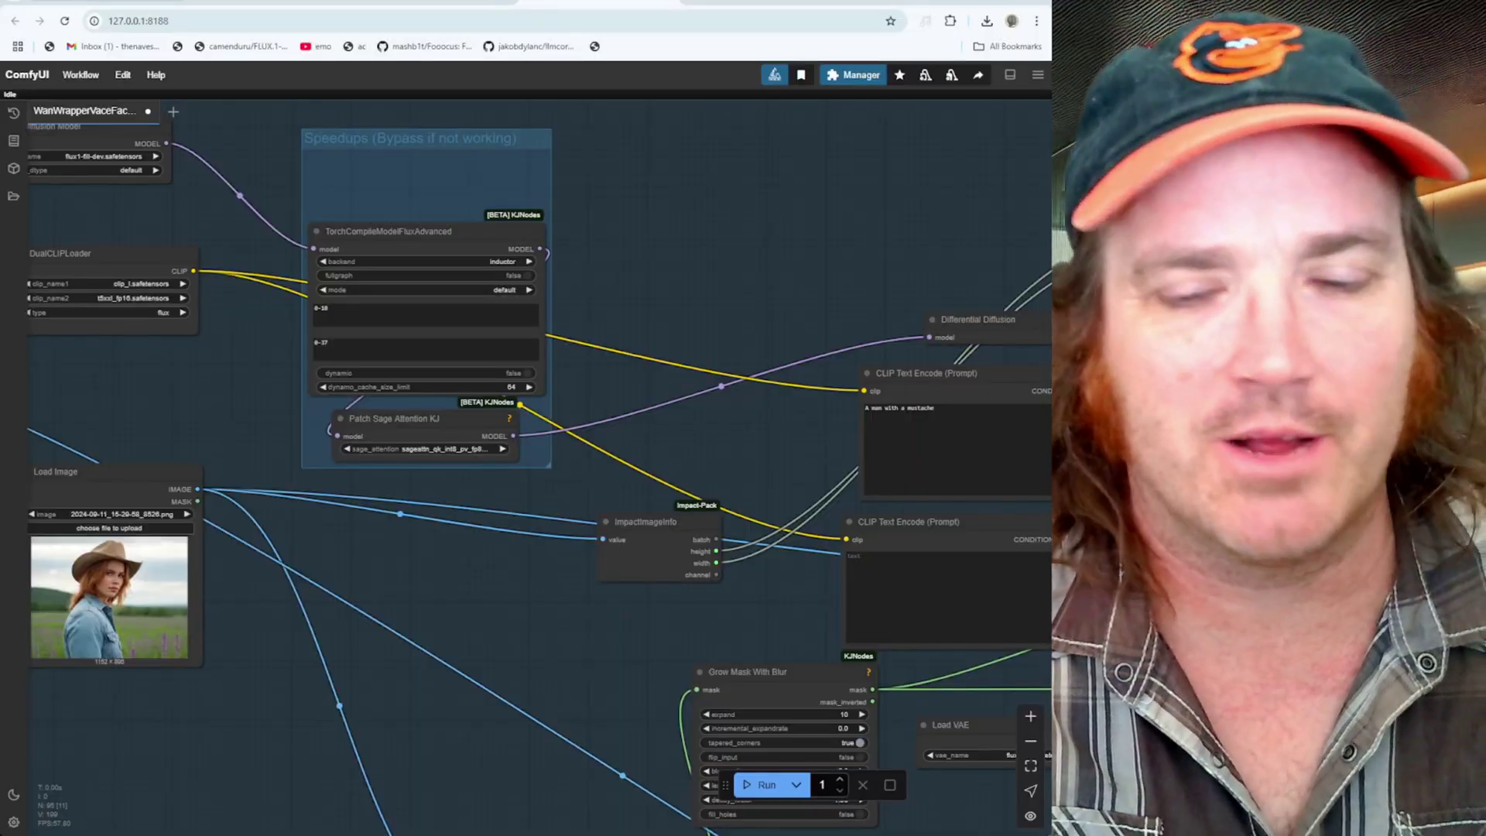
click(127, 2)
click(680, 265)
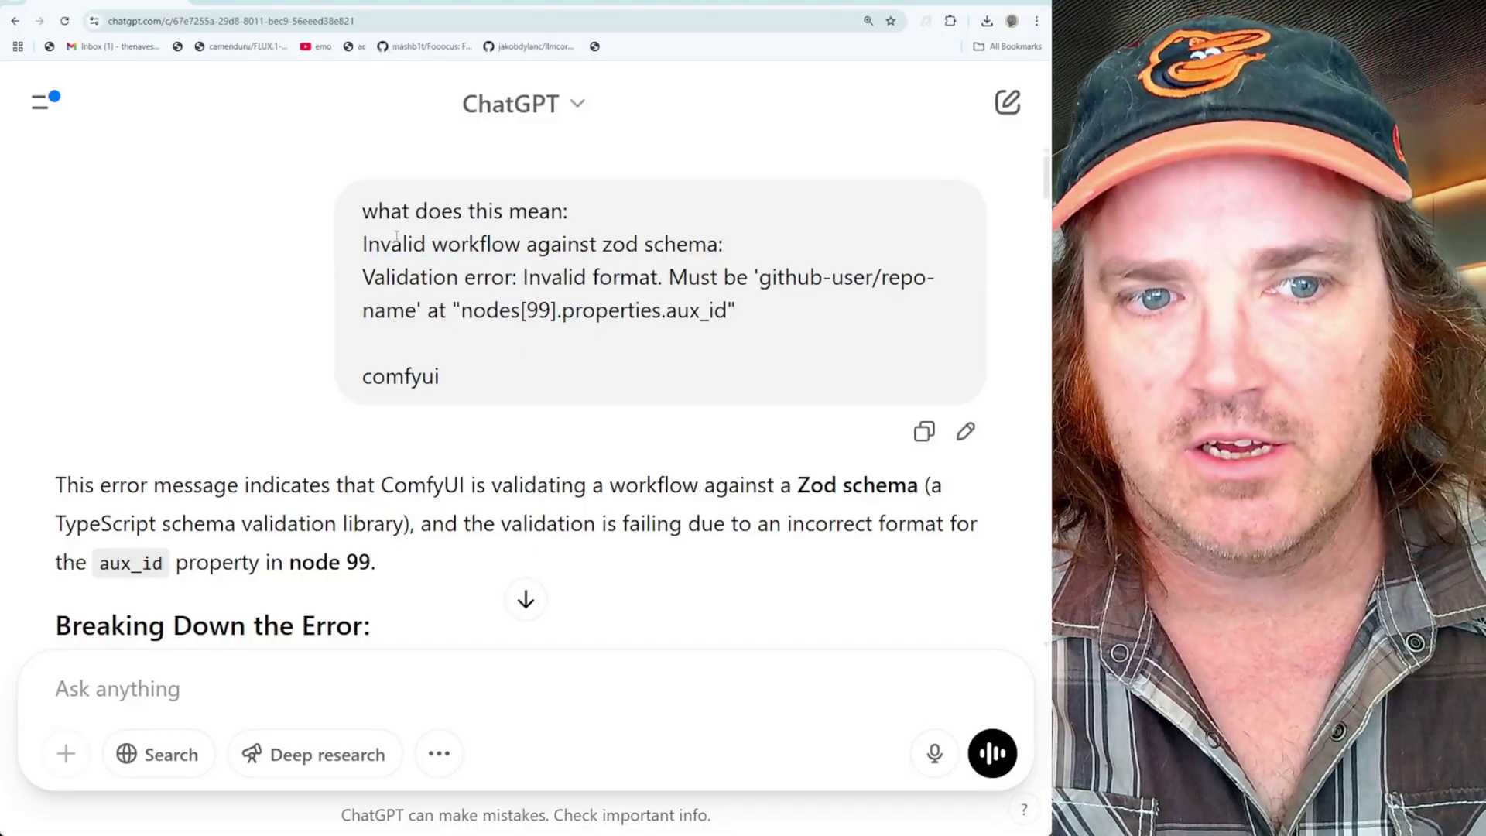
drag(364, 245, 719, 246)
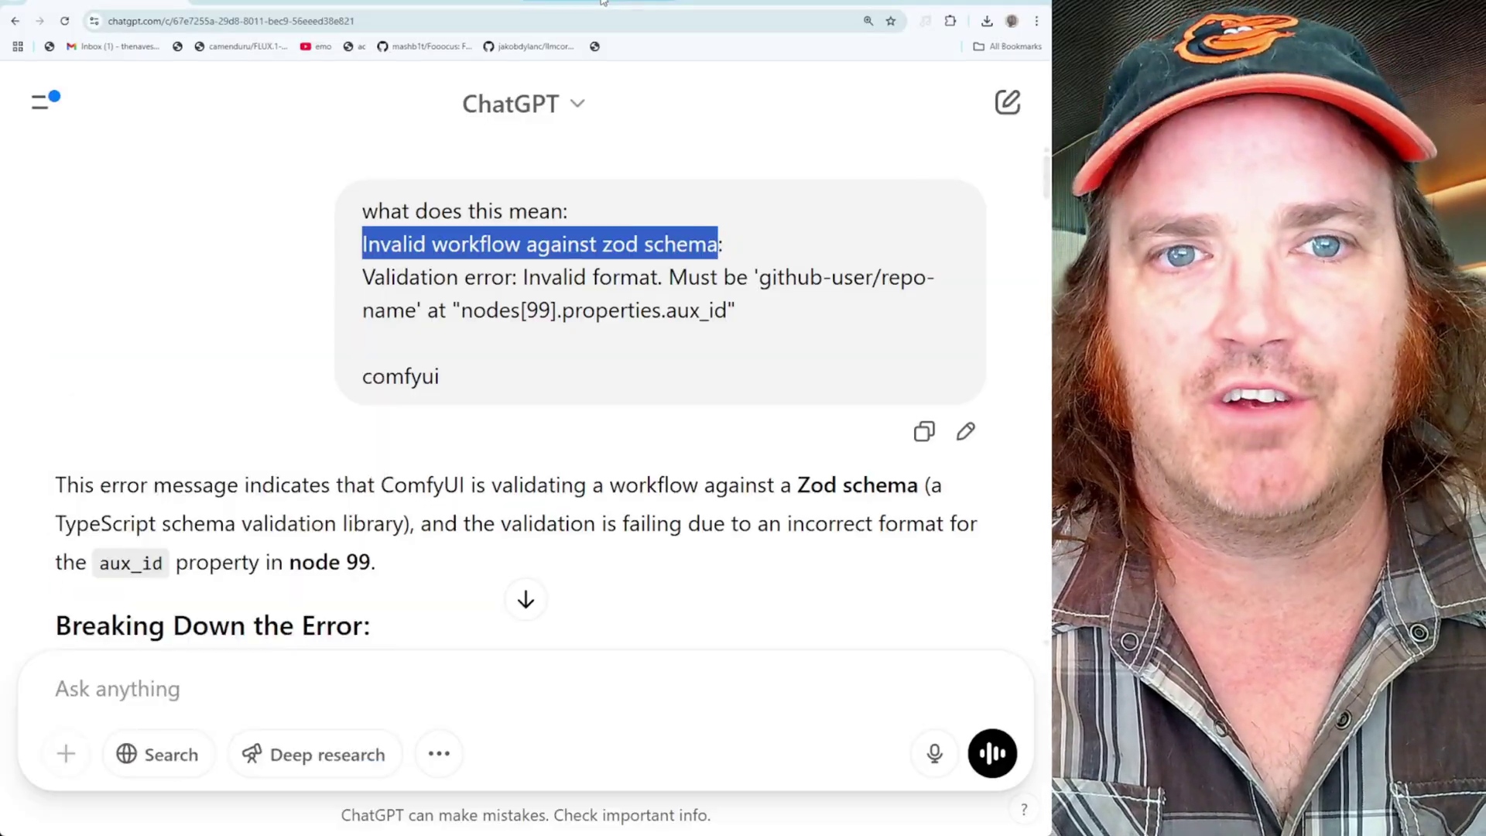
click(603, 2)
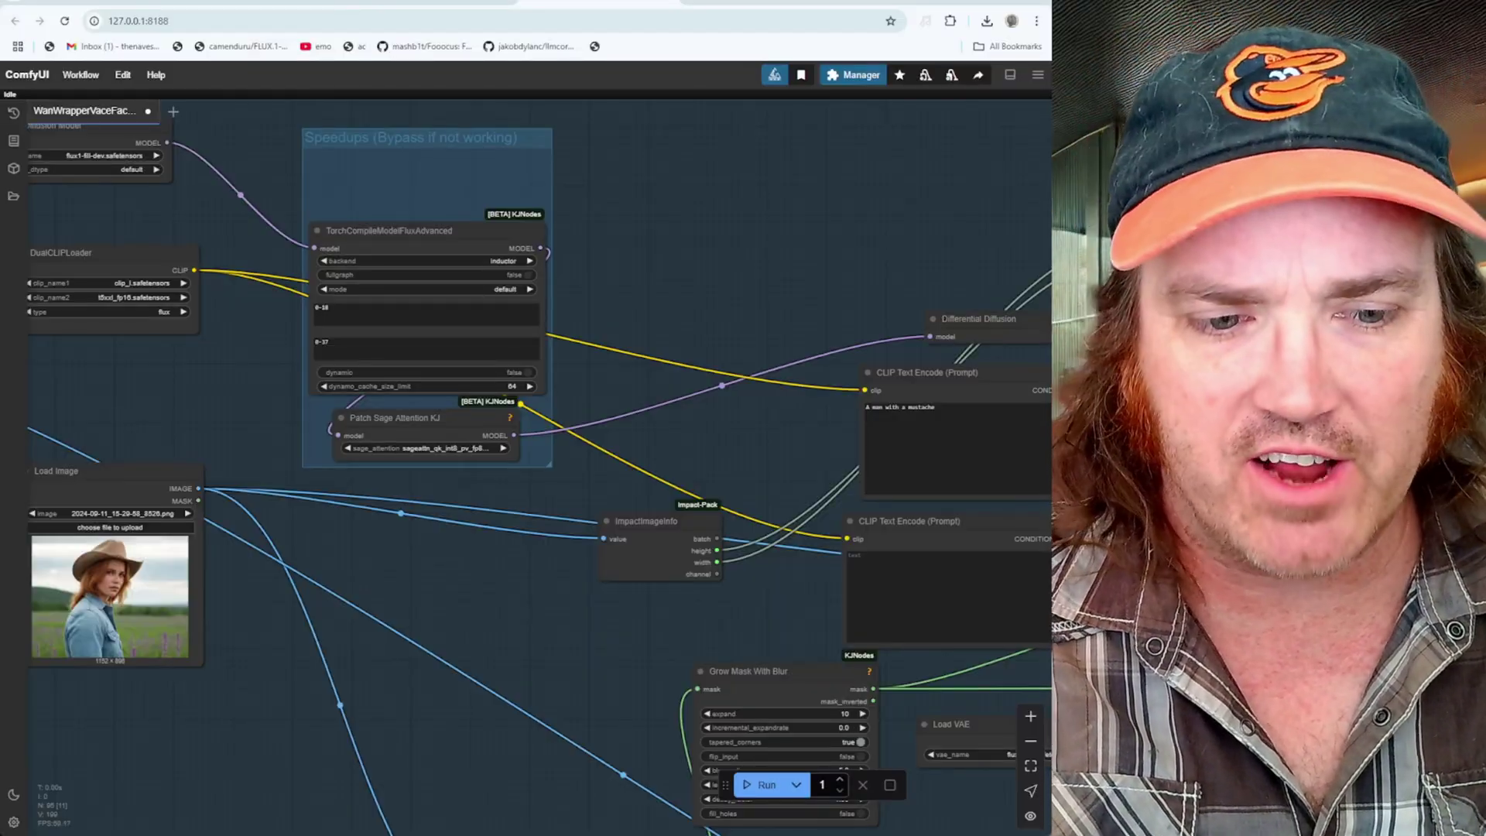
Pan the graph to centre the Load Image node and open ComfyUI Settings
drag(312, 792, 766, 570)
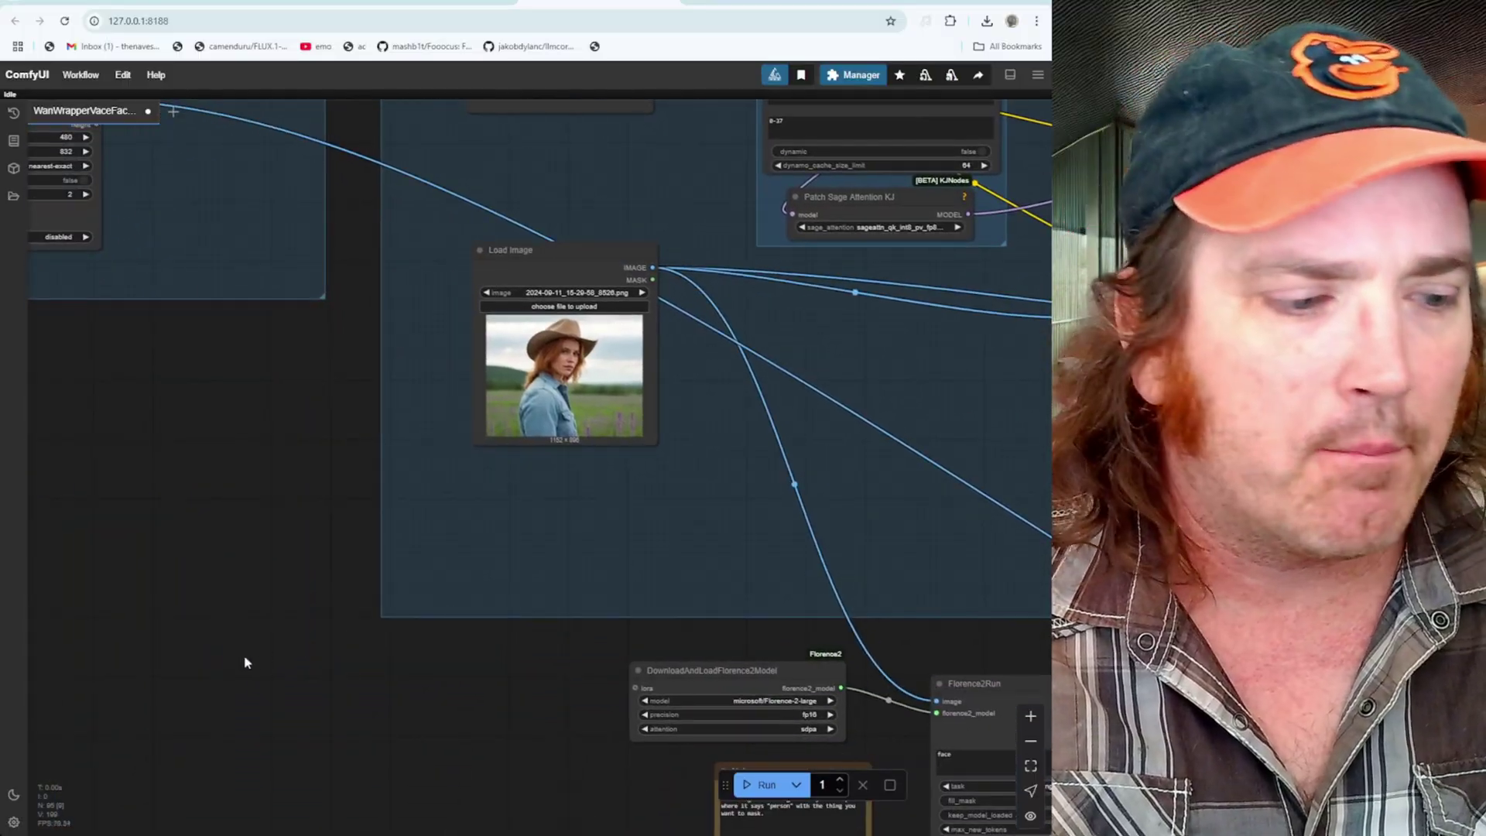
drag(230, 664, 149, 730)
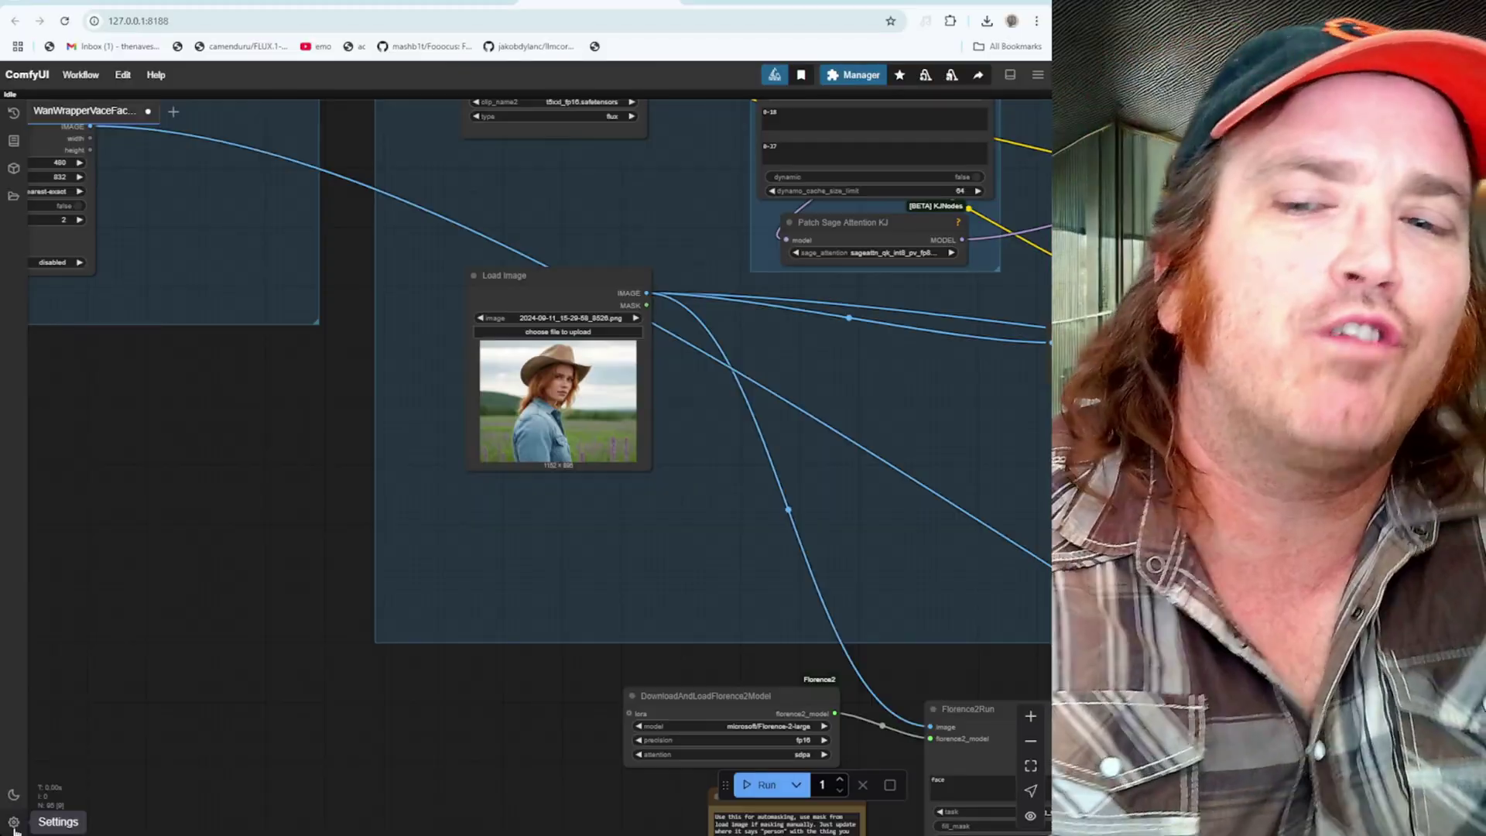
click(14, 823)
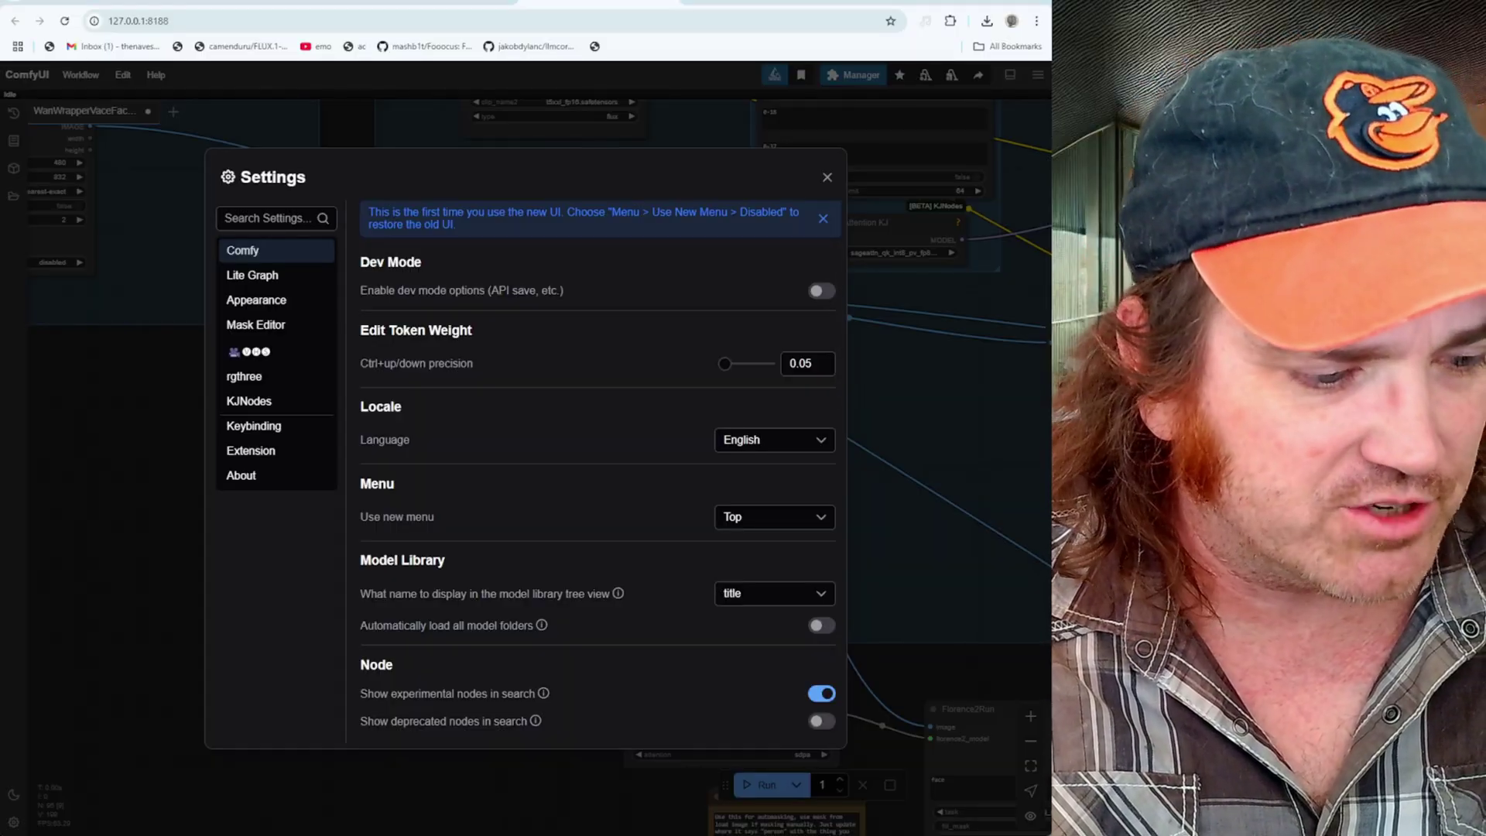
Search the settings for 'VALID' and switch off Validate workflows
click(116, 548)
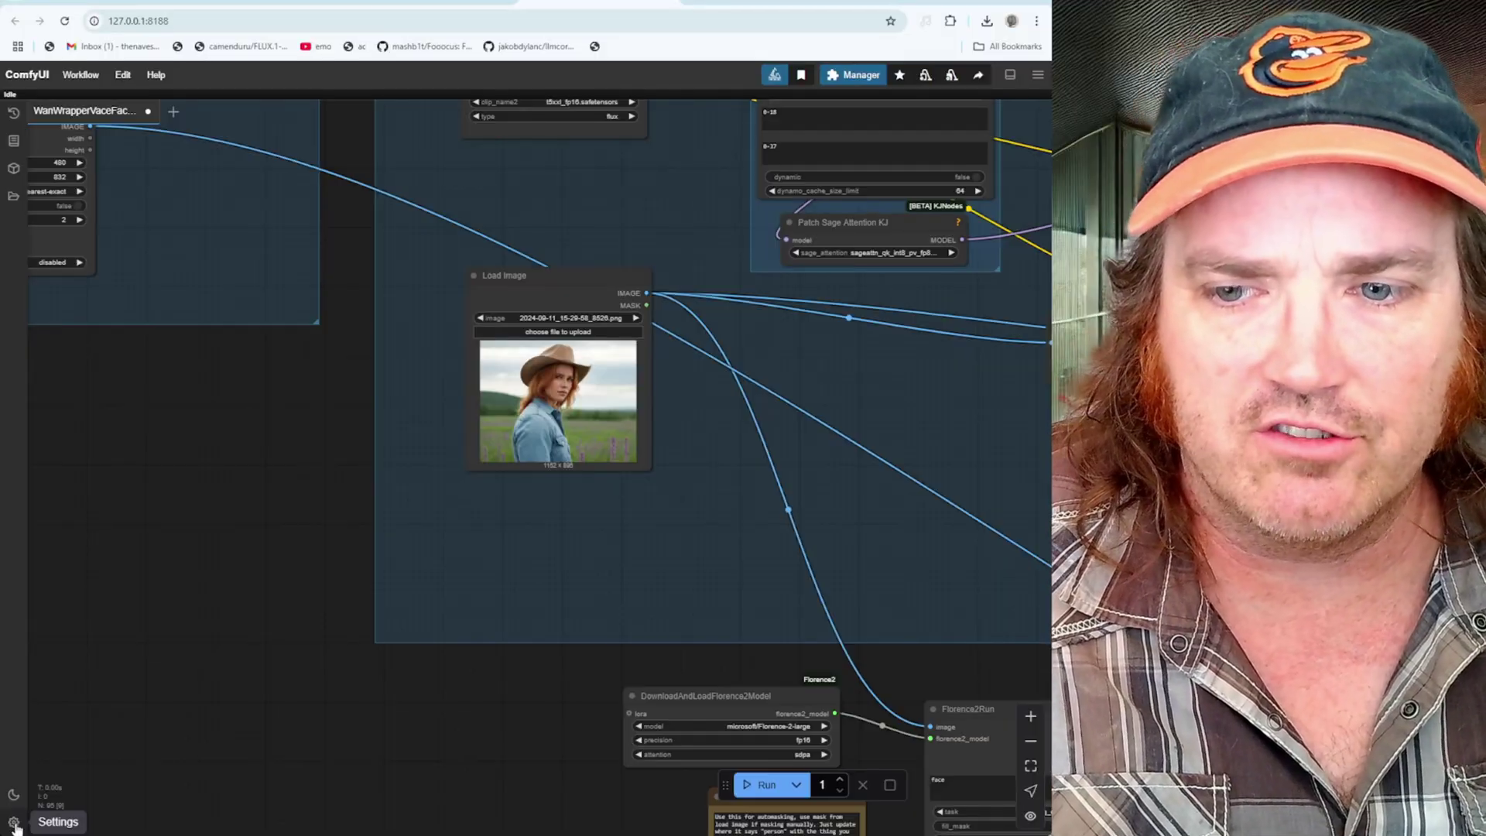
click(14, 824)
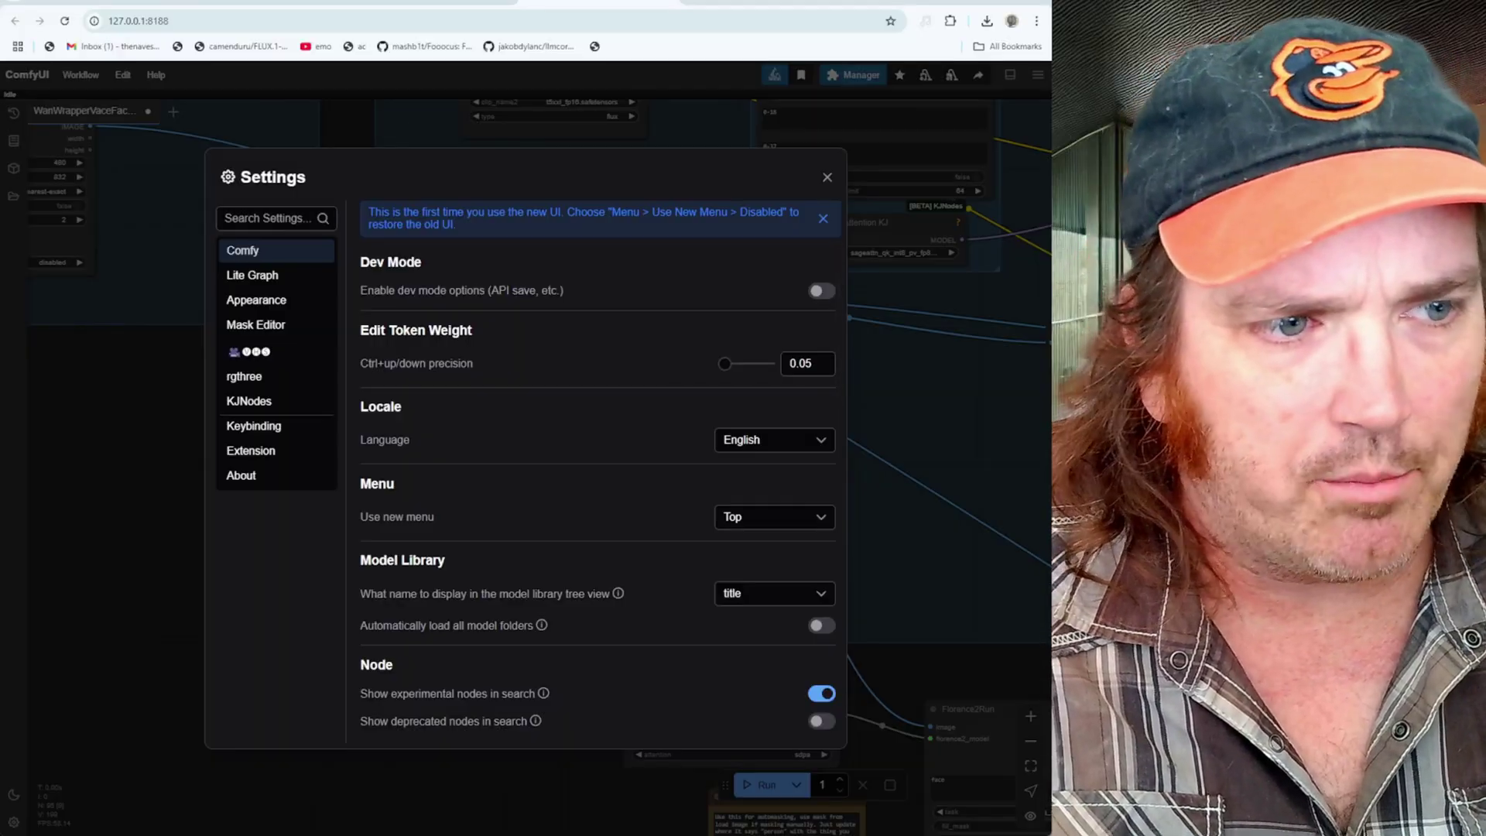
click(259, 218)
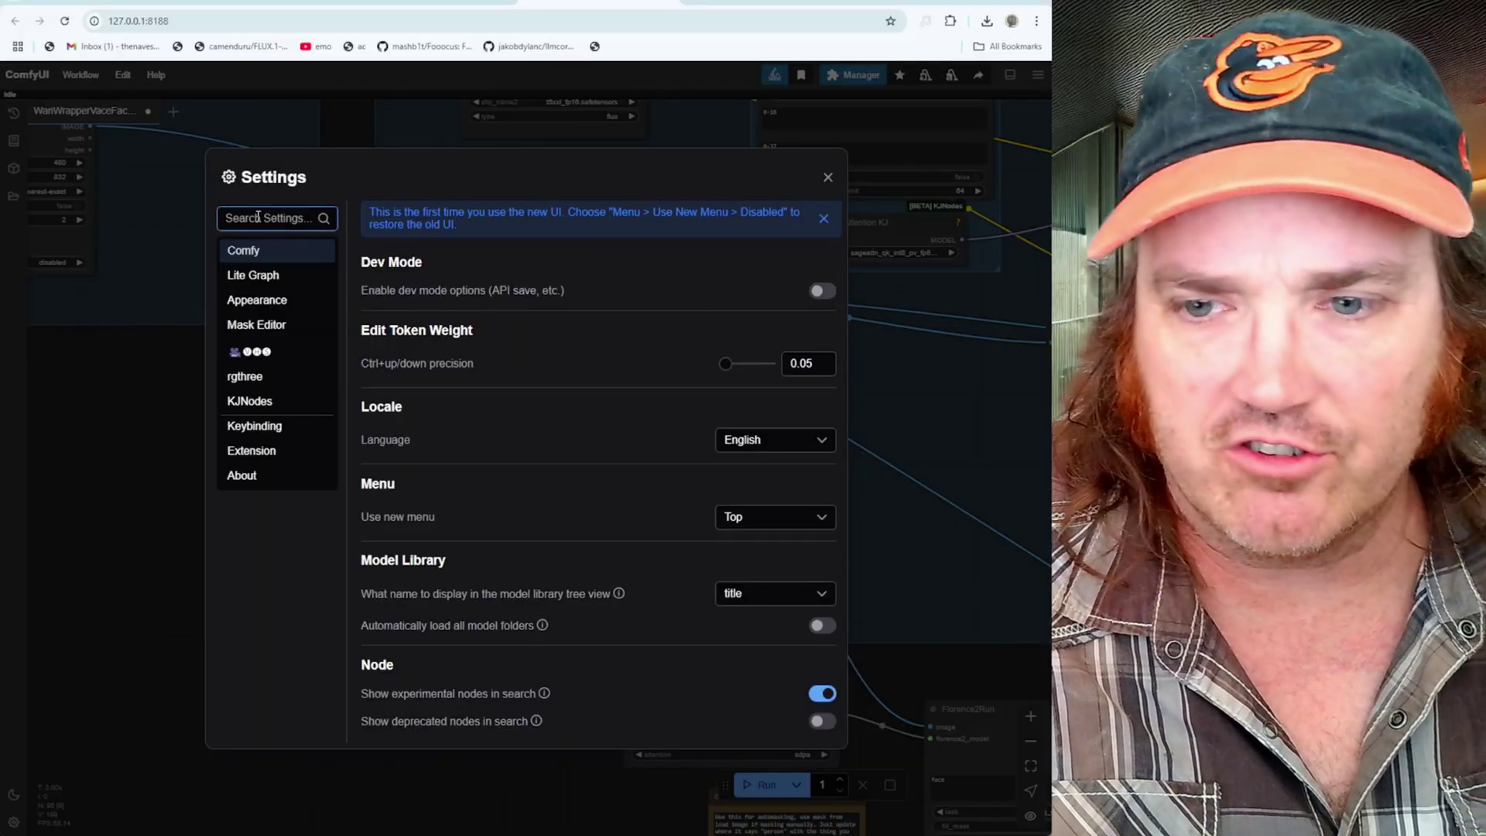
text(V)
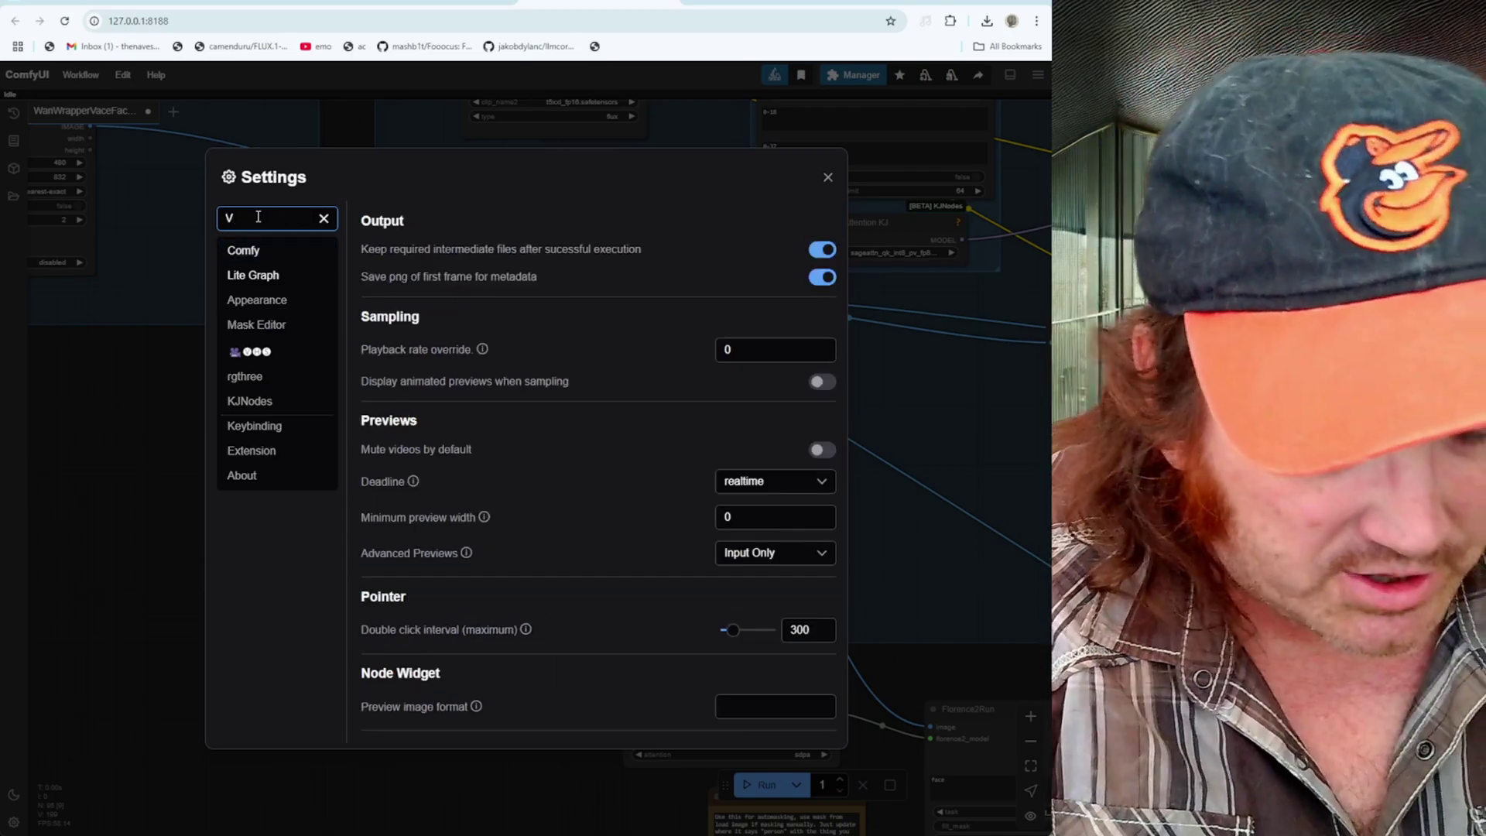
text(ALID)
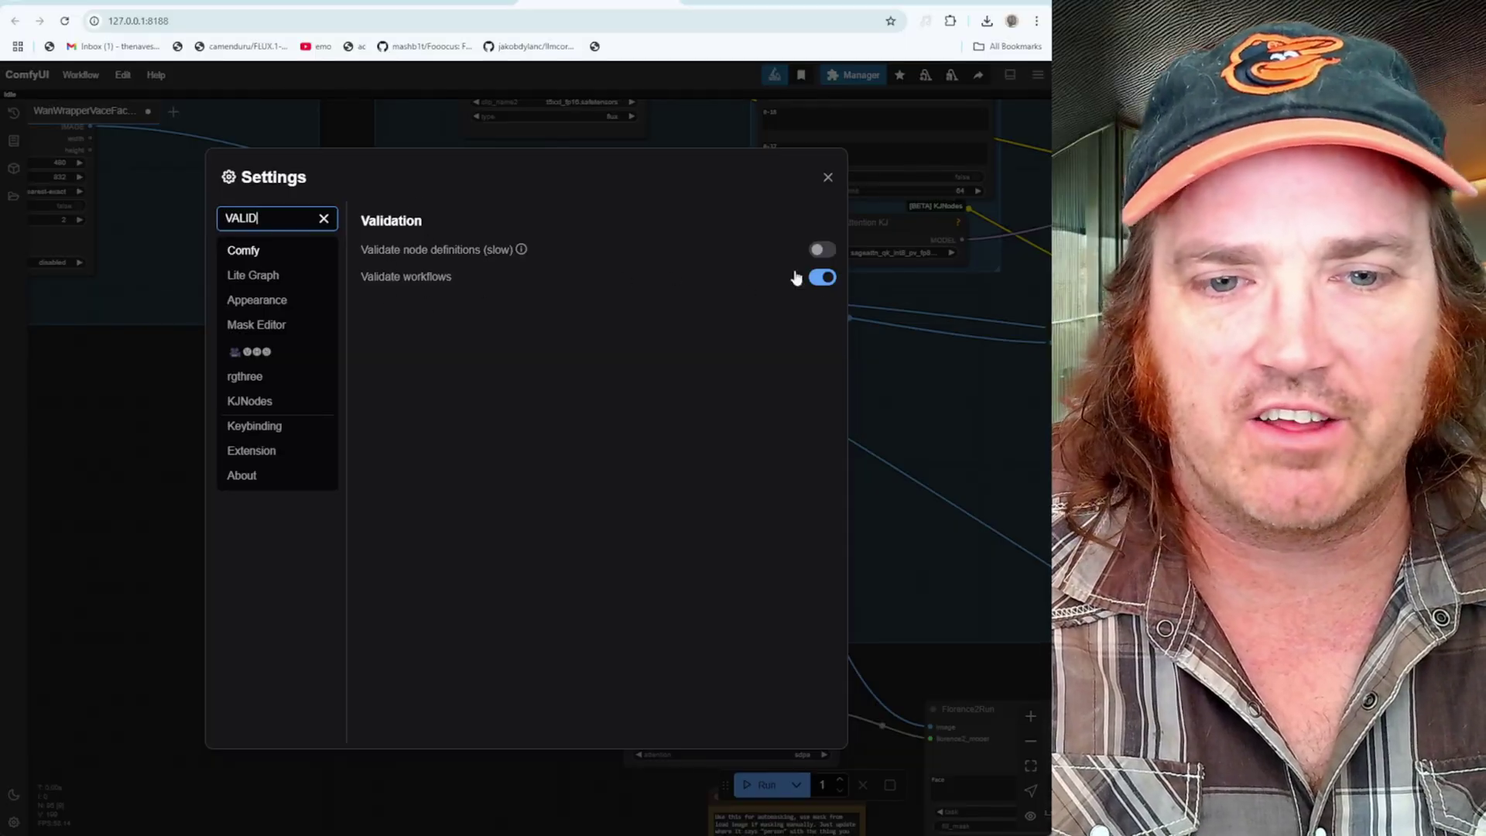
click(823, 278)
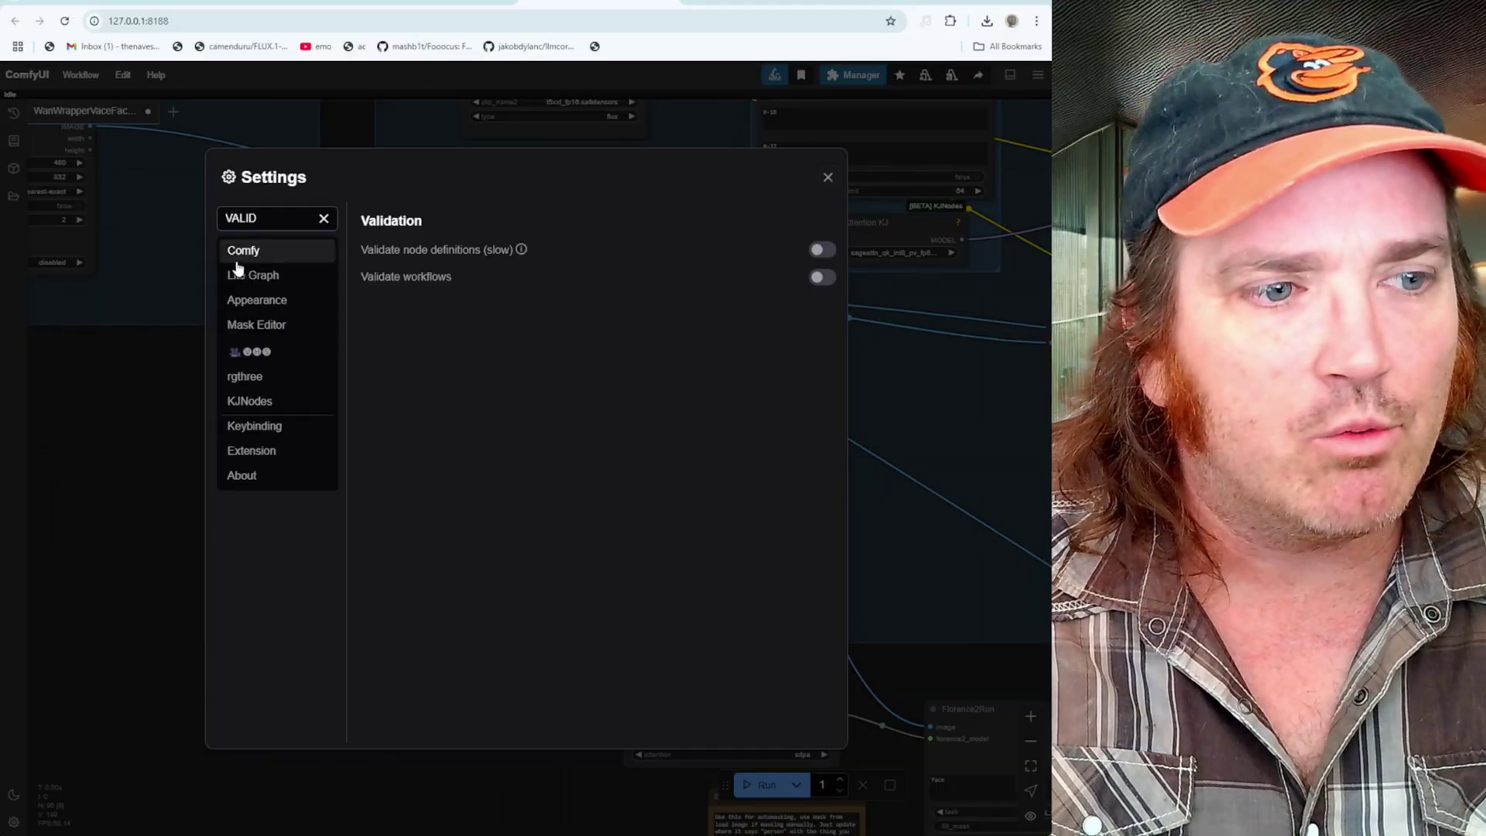
Check the Lite Graph settings, search 'VALID' again, and close the Settings dialog
click(323, 218)
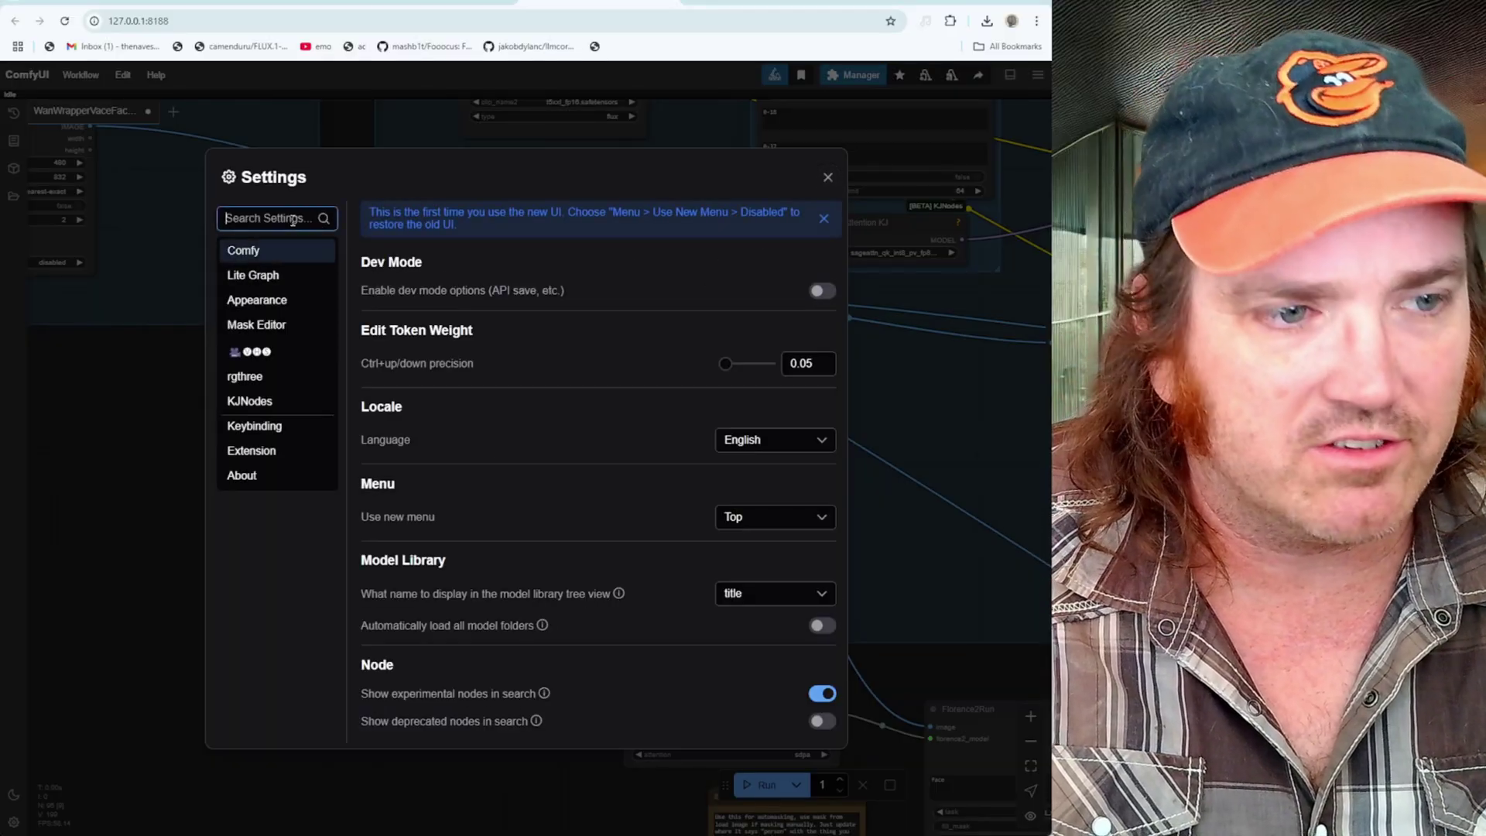
click(267, 276)
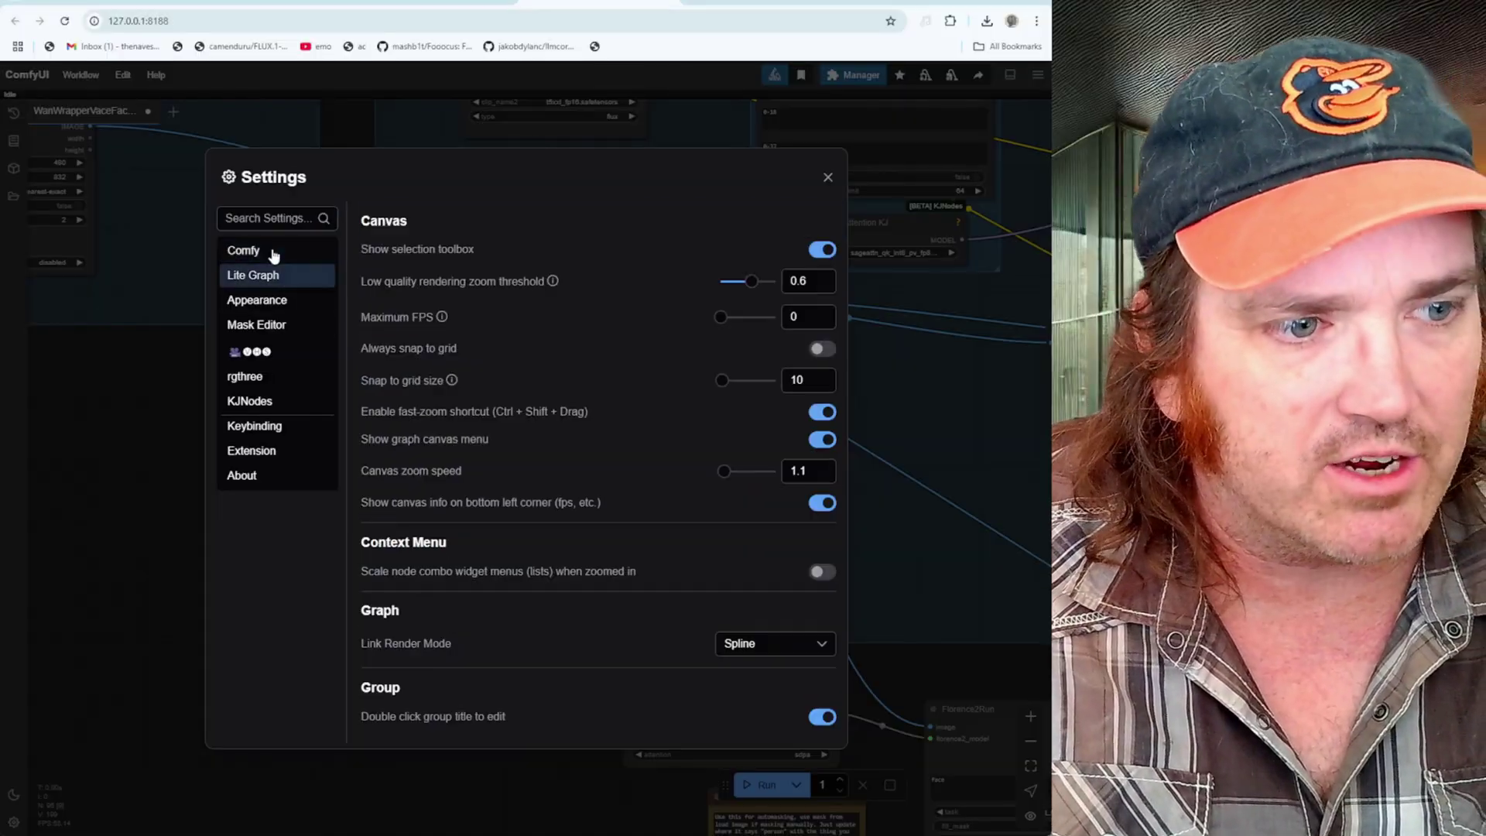
click(274, 220)
text(VA)
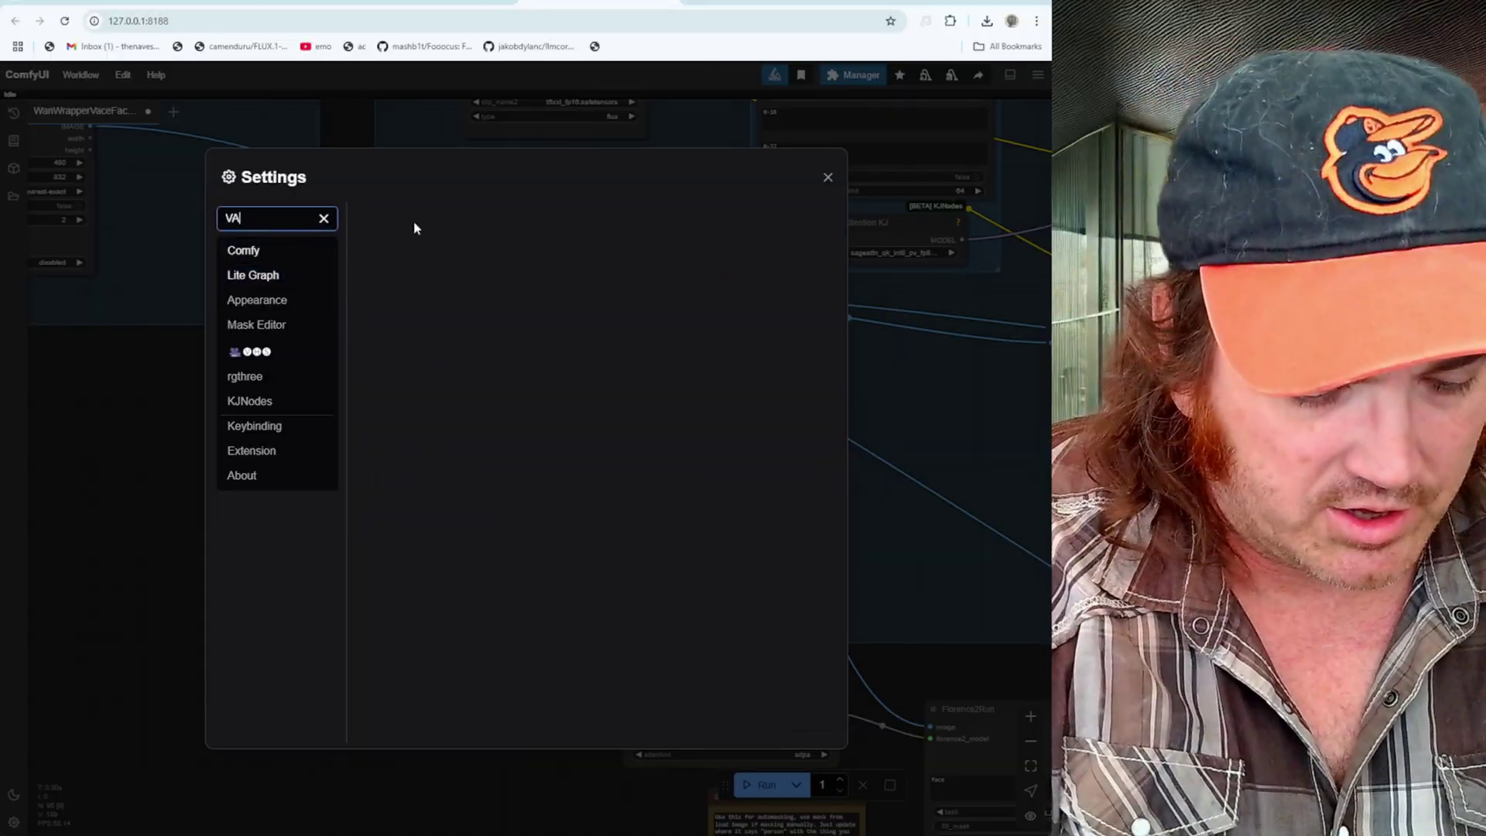
text(LID)
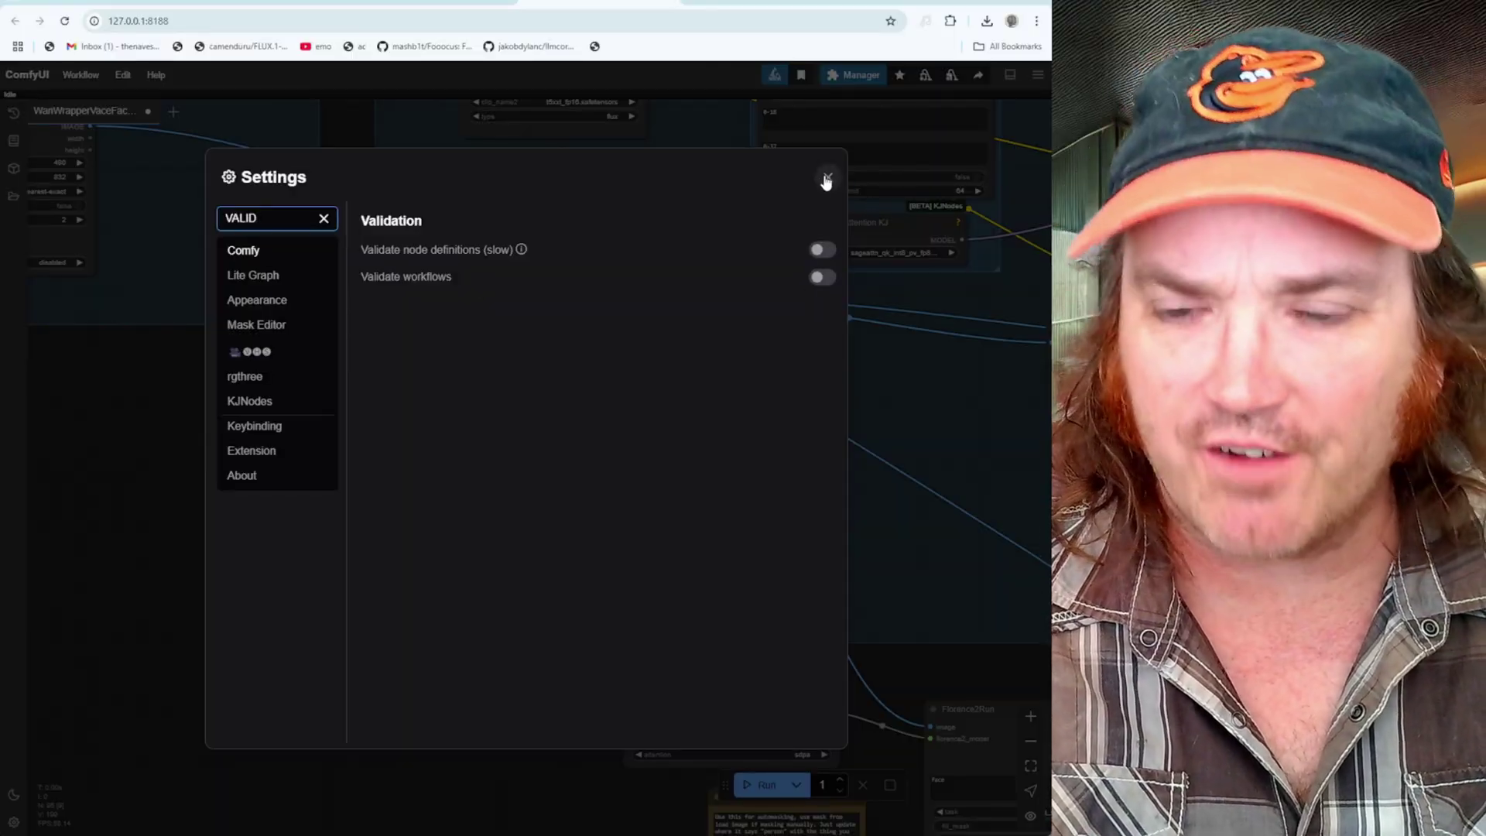
click(826, 178)
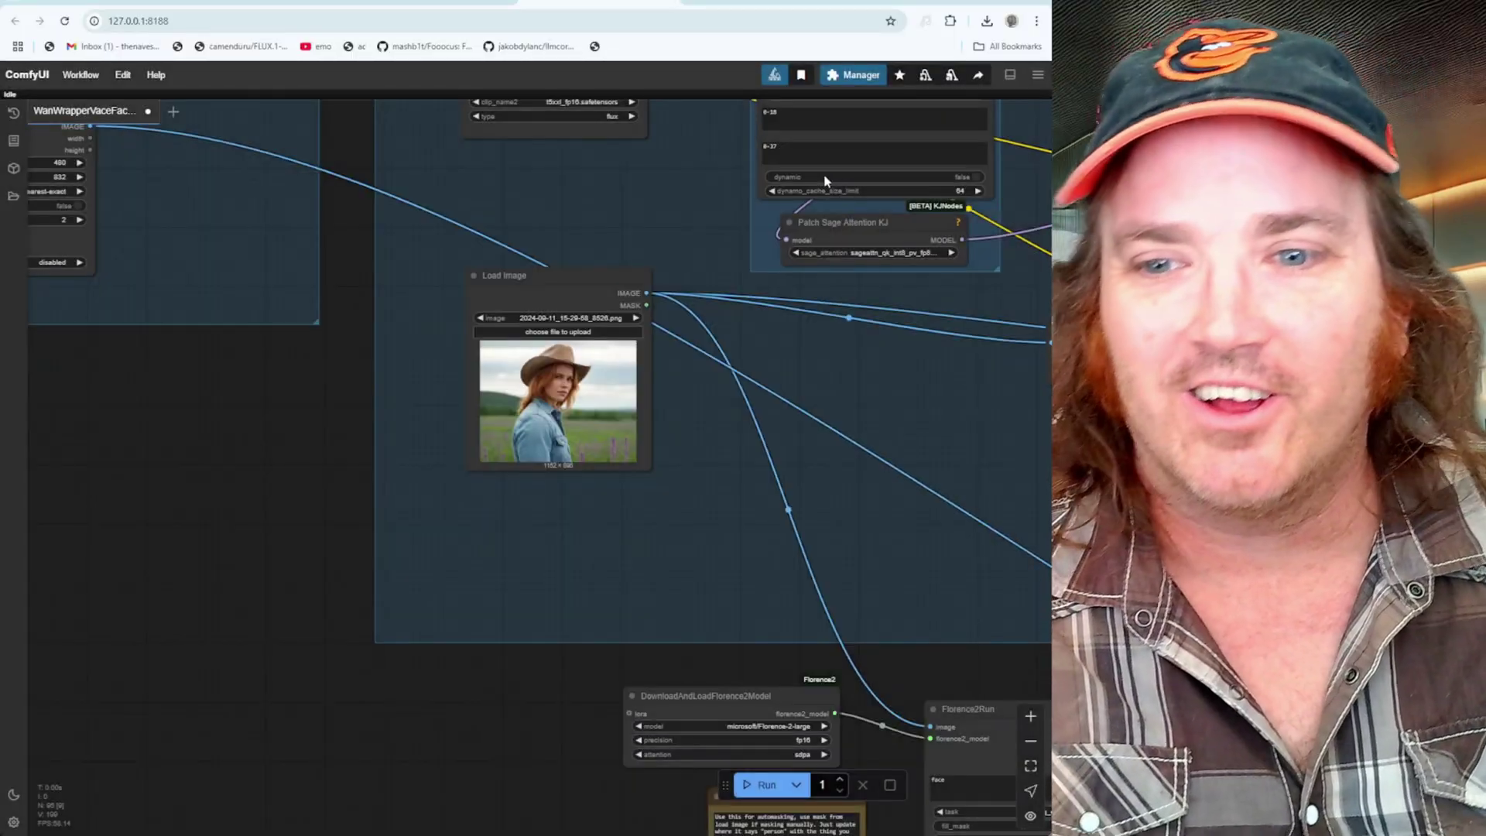
Pan the graph past the speedup nodes to the CLIP Text Encode nodes
drag(889, 424, 644, 609)
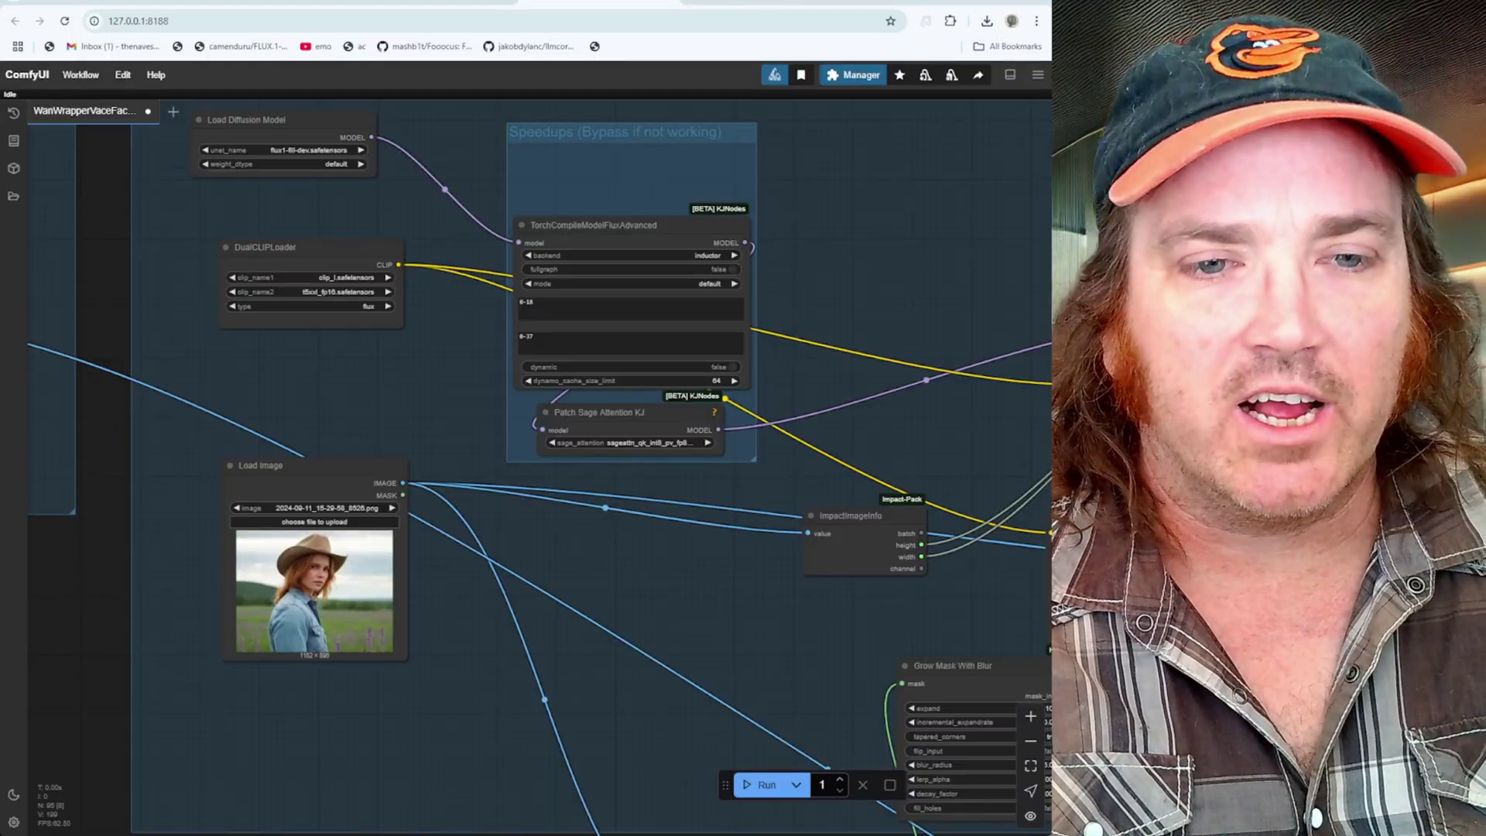
drag(875, 447, 596, 421)
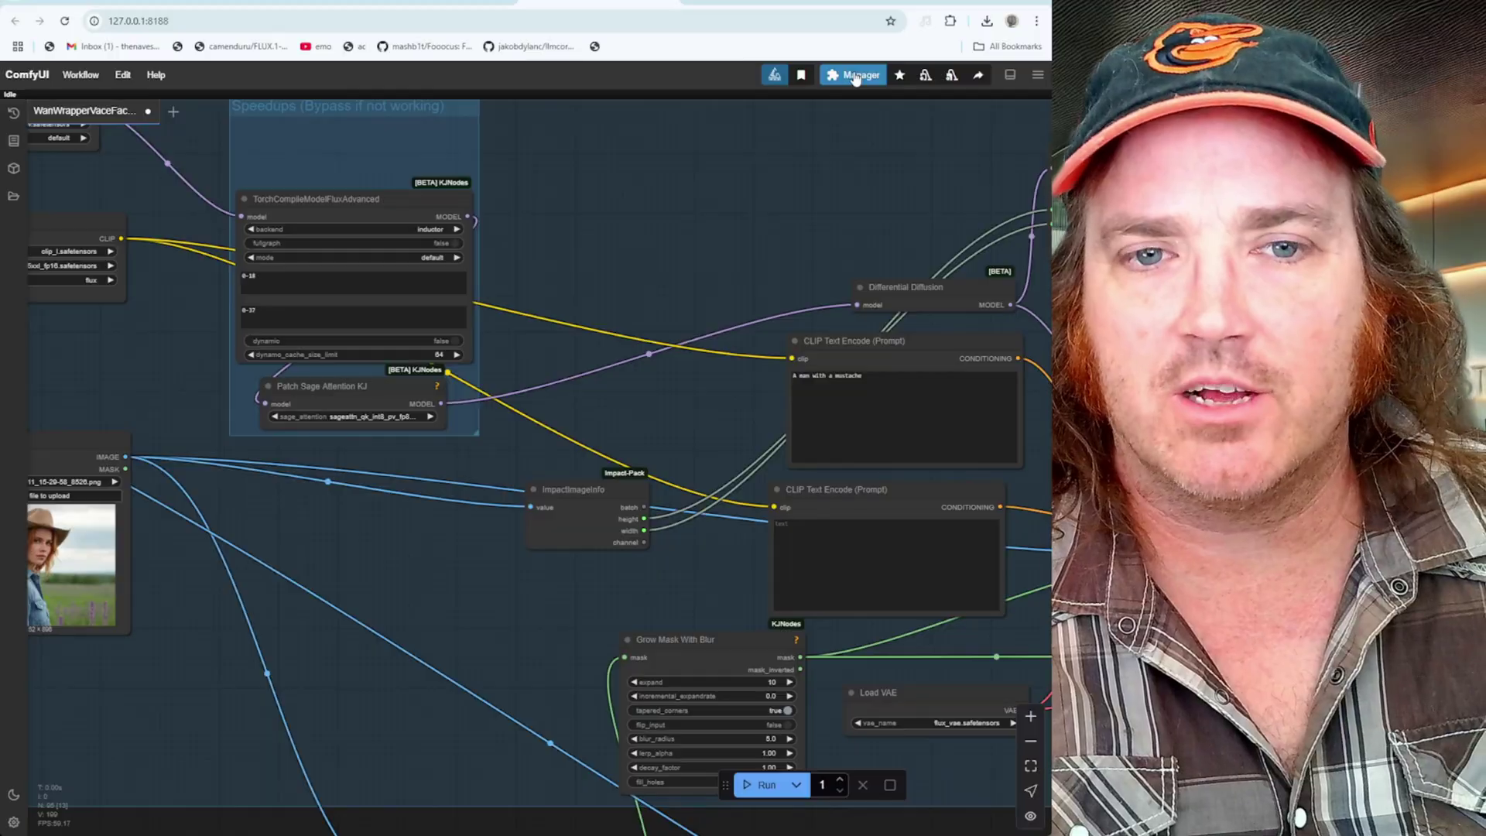
Open the ComfyUI Manager V3.31.9 panel from the top toolbar
click(857, 77)
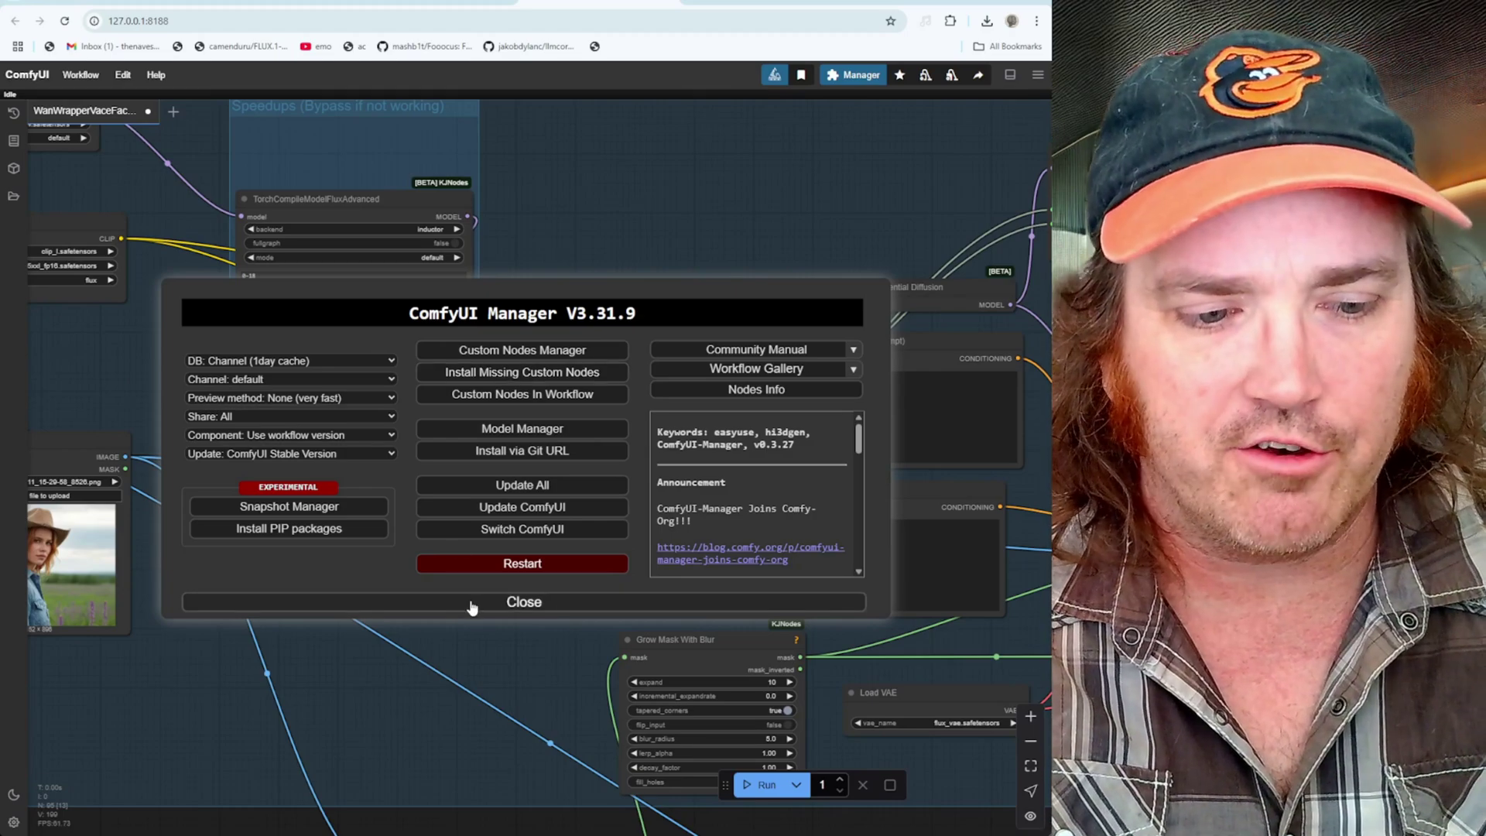
Close the Manager, move the Grow Mask With Blur node up-left, and zoom in
click(474, 603)
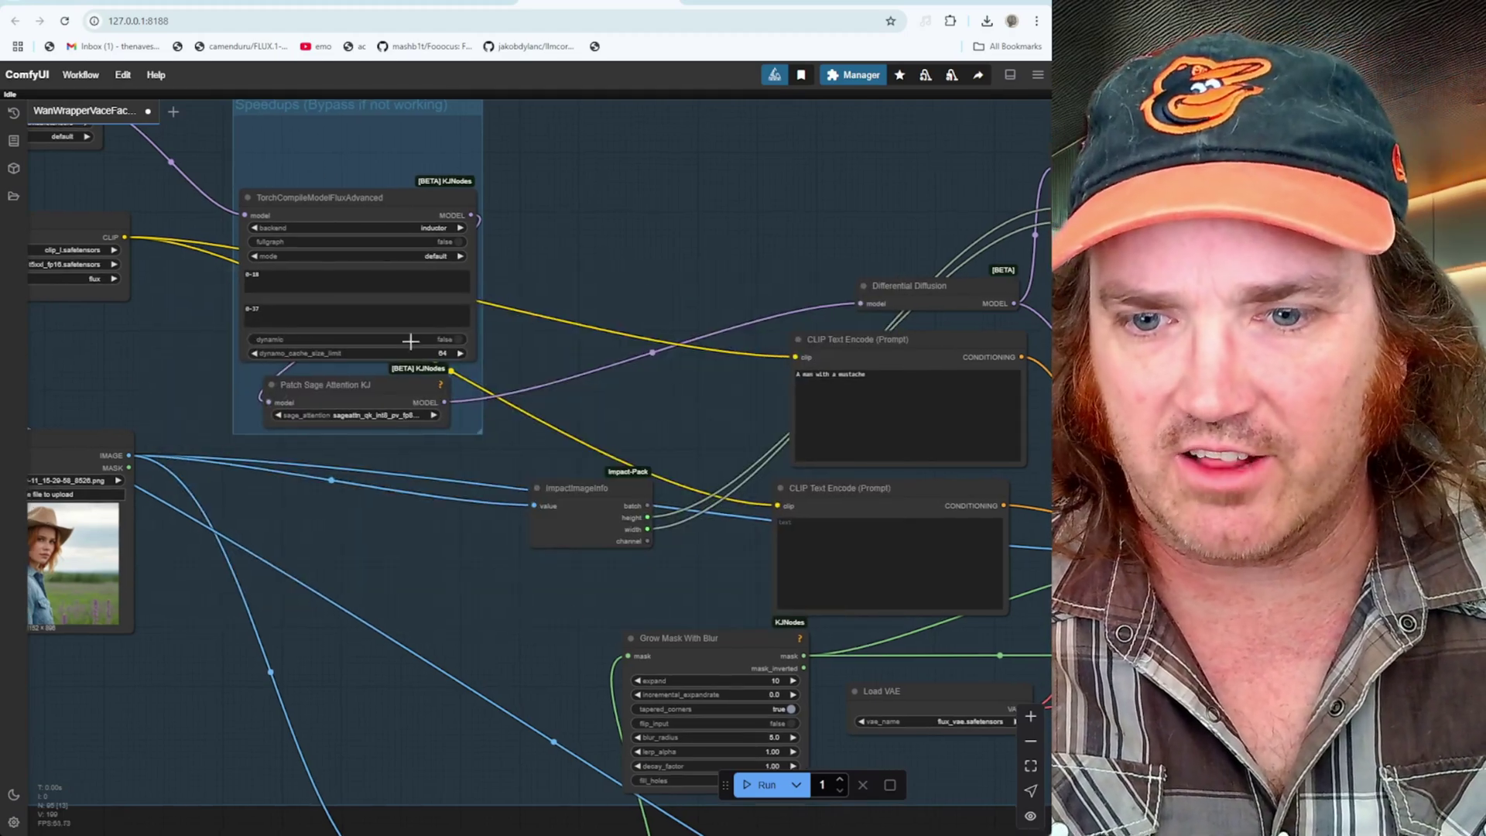
drag(686, 639, 644, 616)
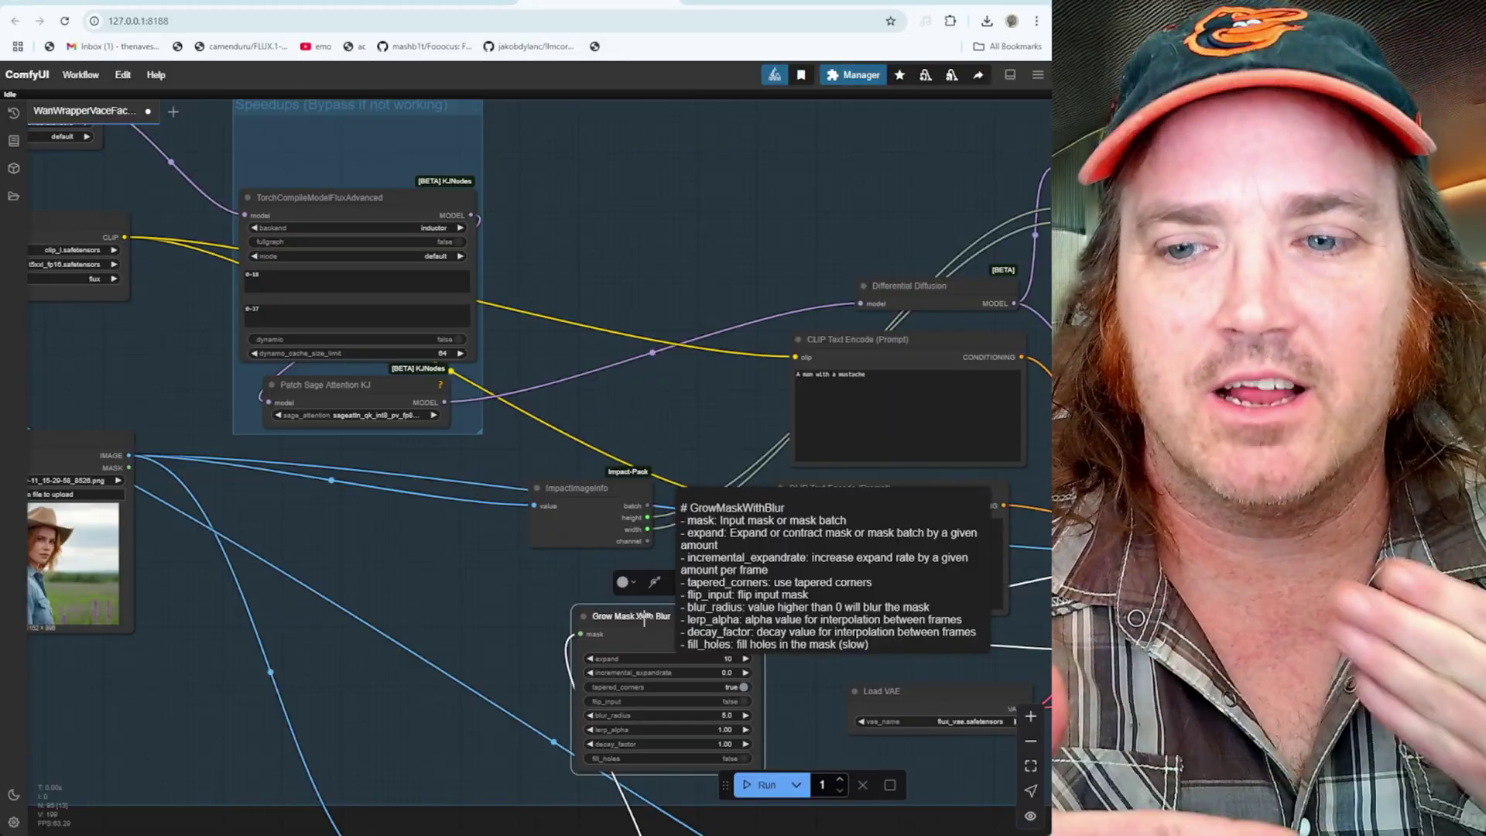
drag(644, 617, 586, 592)
scroll(596, 641, up, 5)
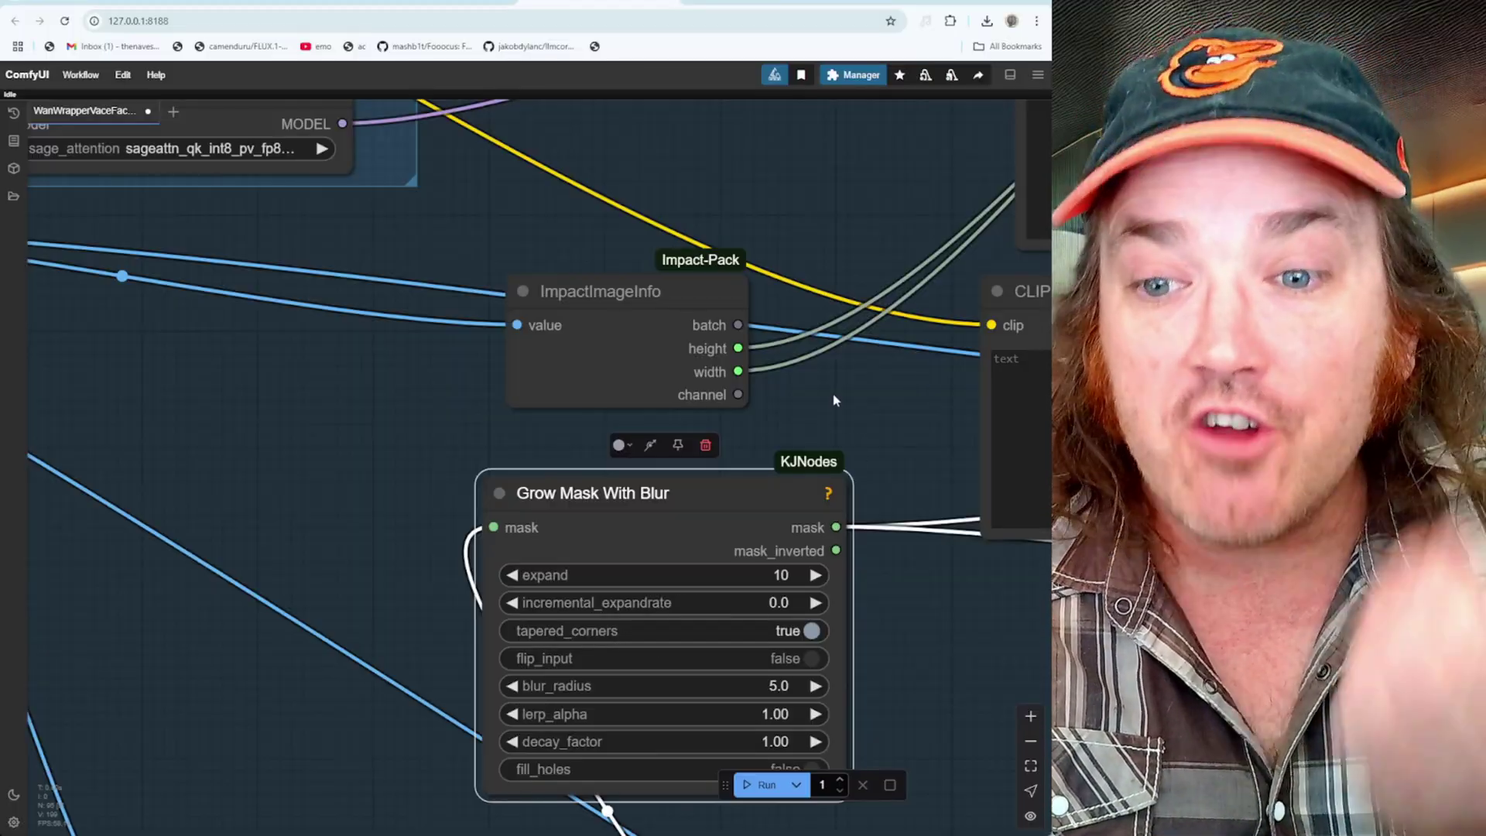
click(879, 78)
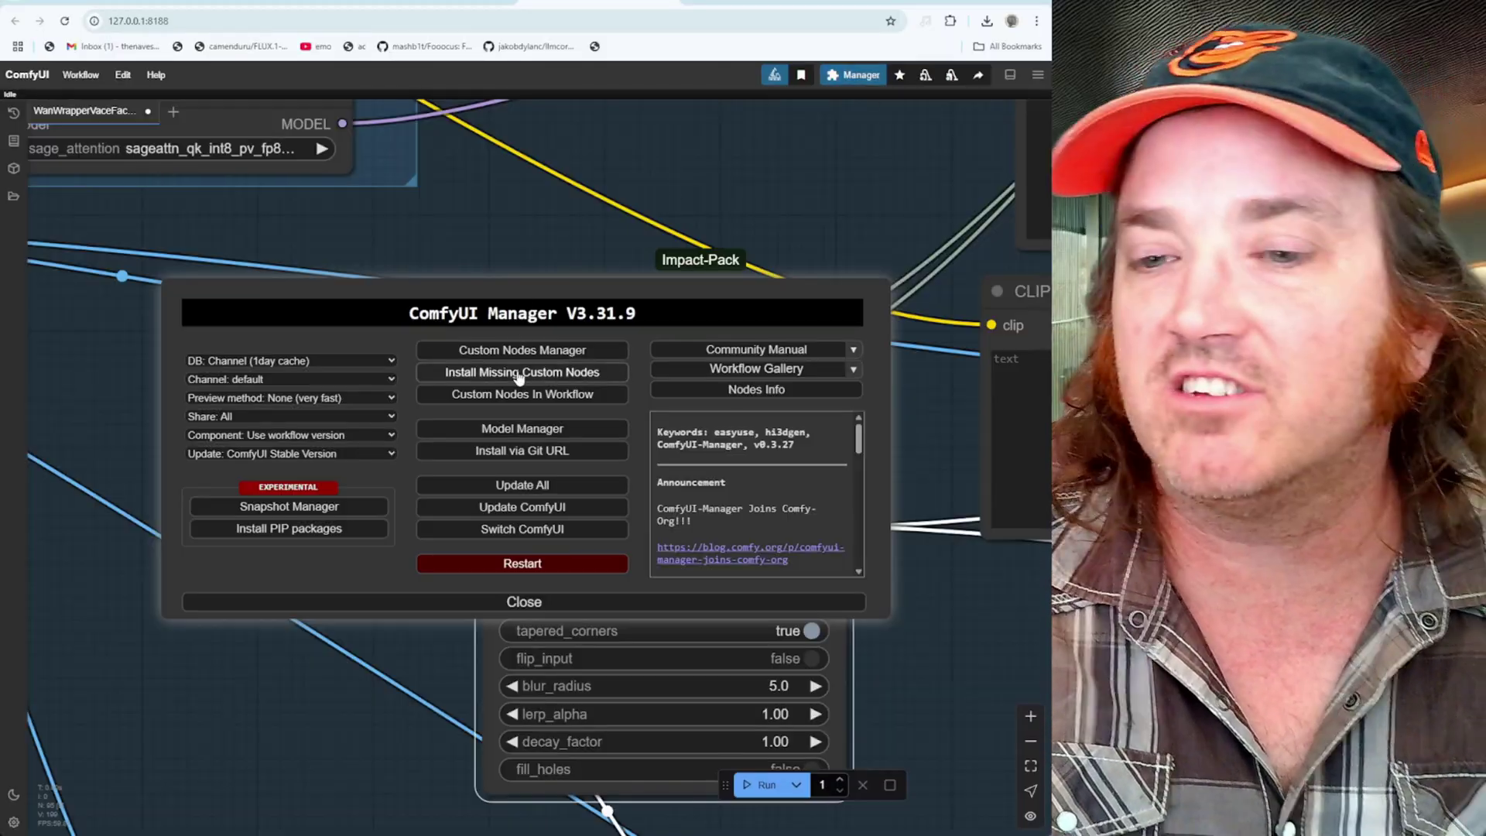
click(519, 374)
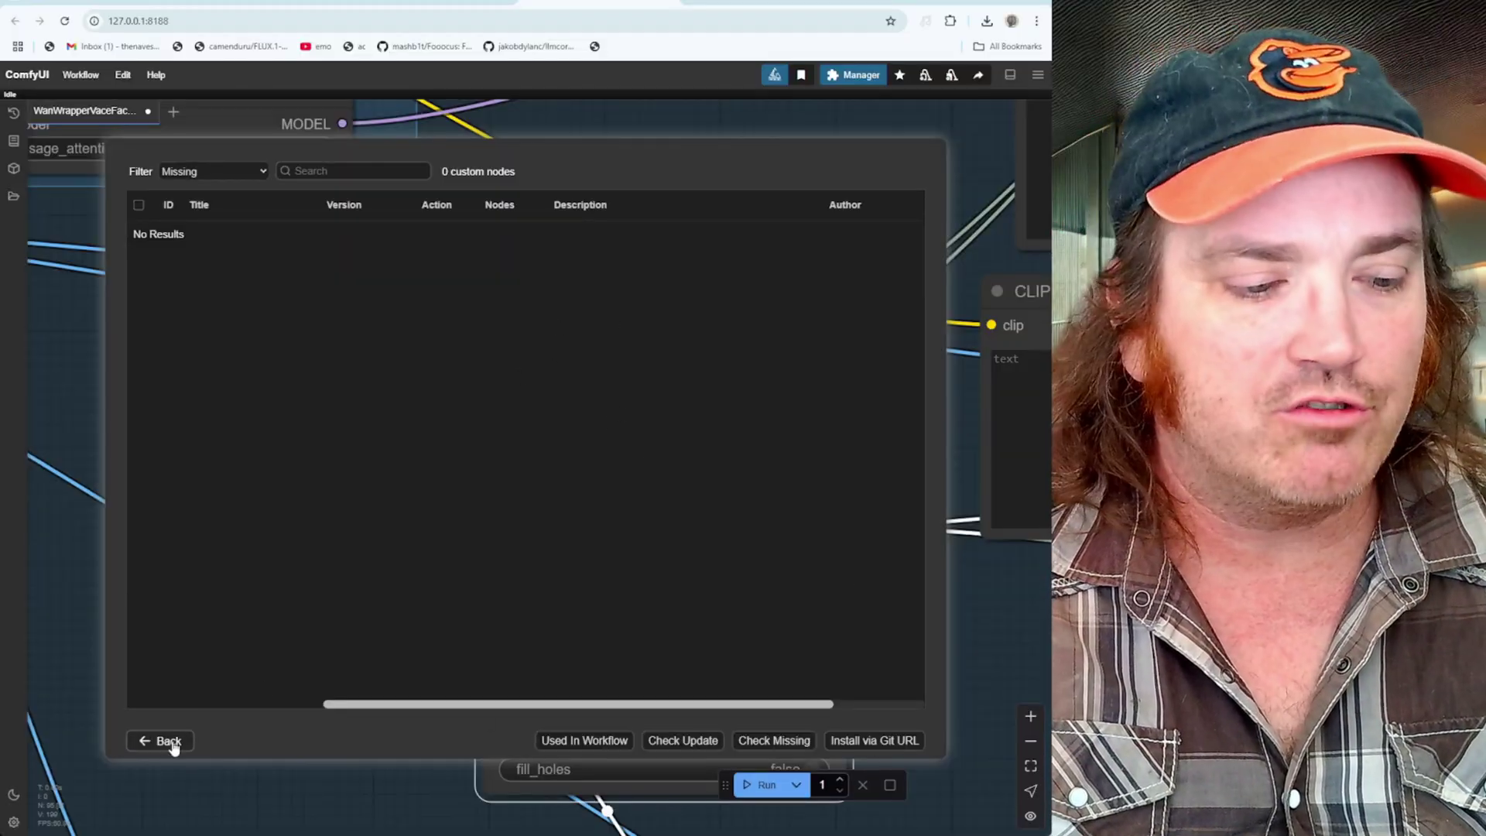
click(166, 741)
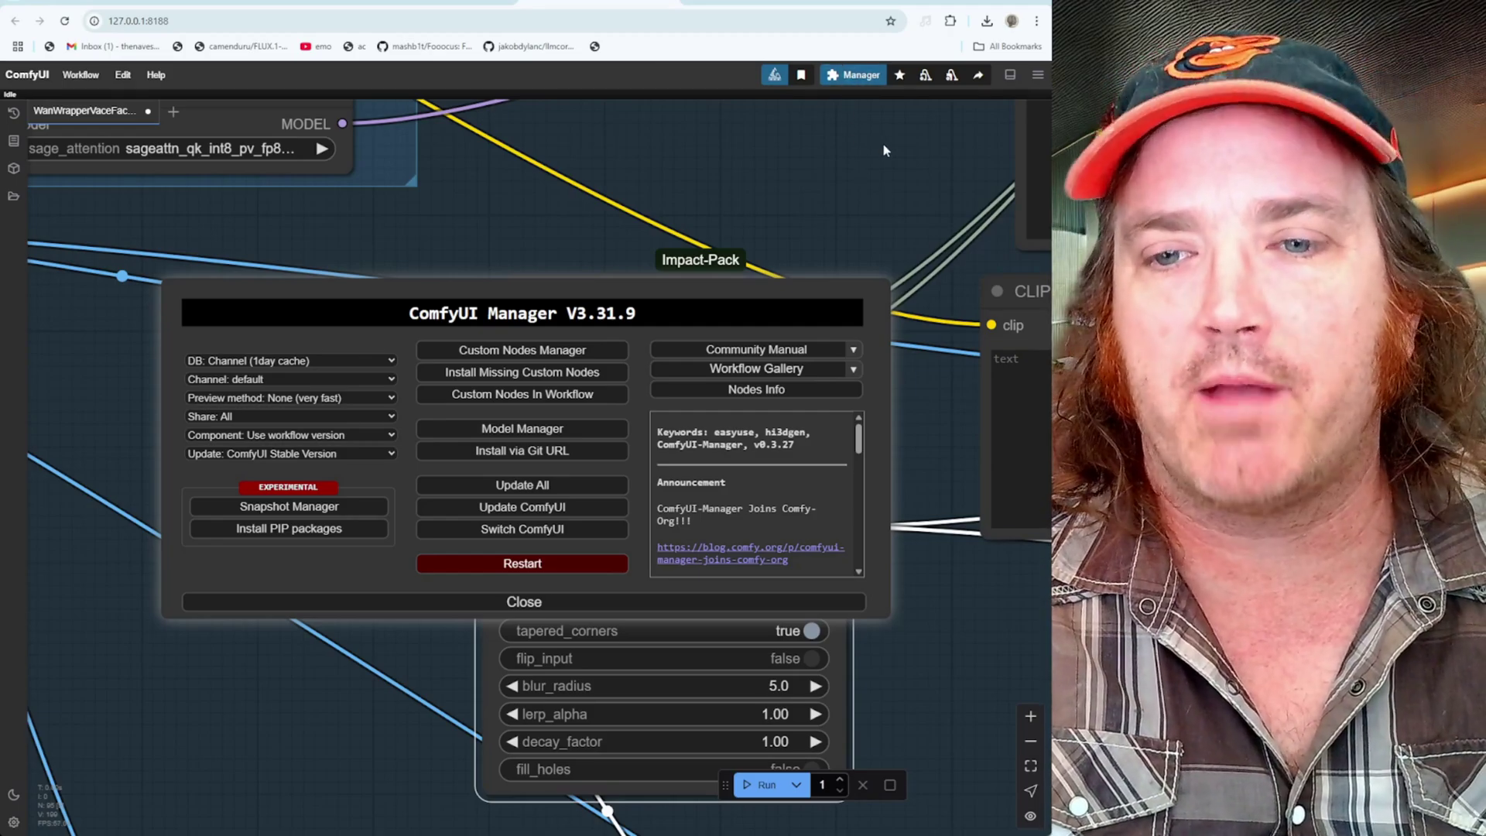
click(884, 149)
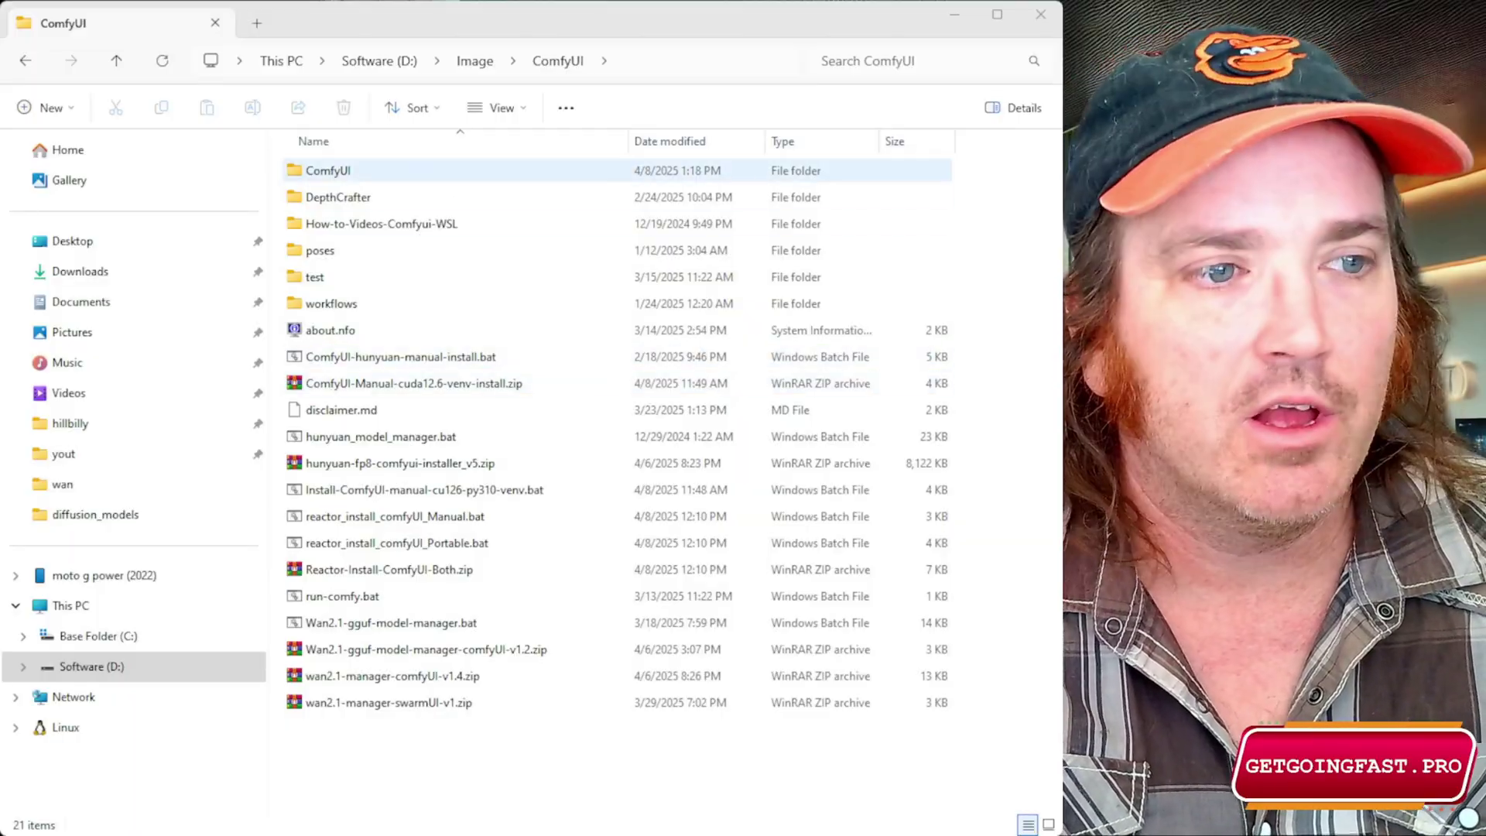
Go into ComfyUI > user > default > ComfyUI-Manager and select config.ini
double_click(332, 170)
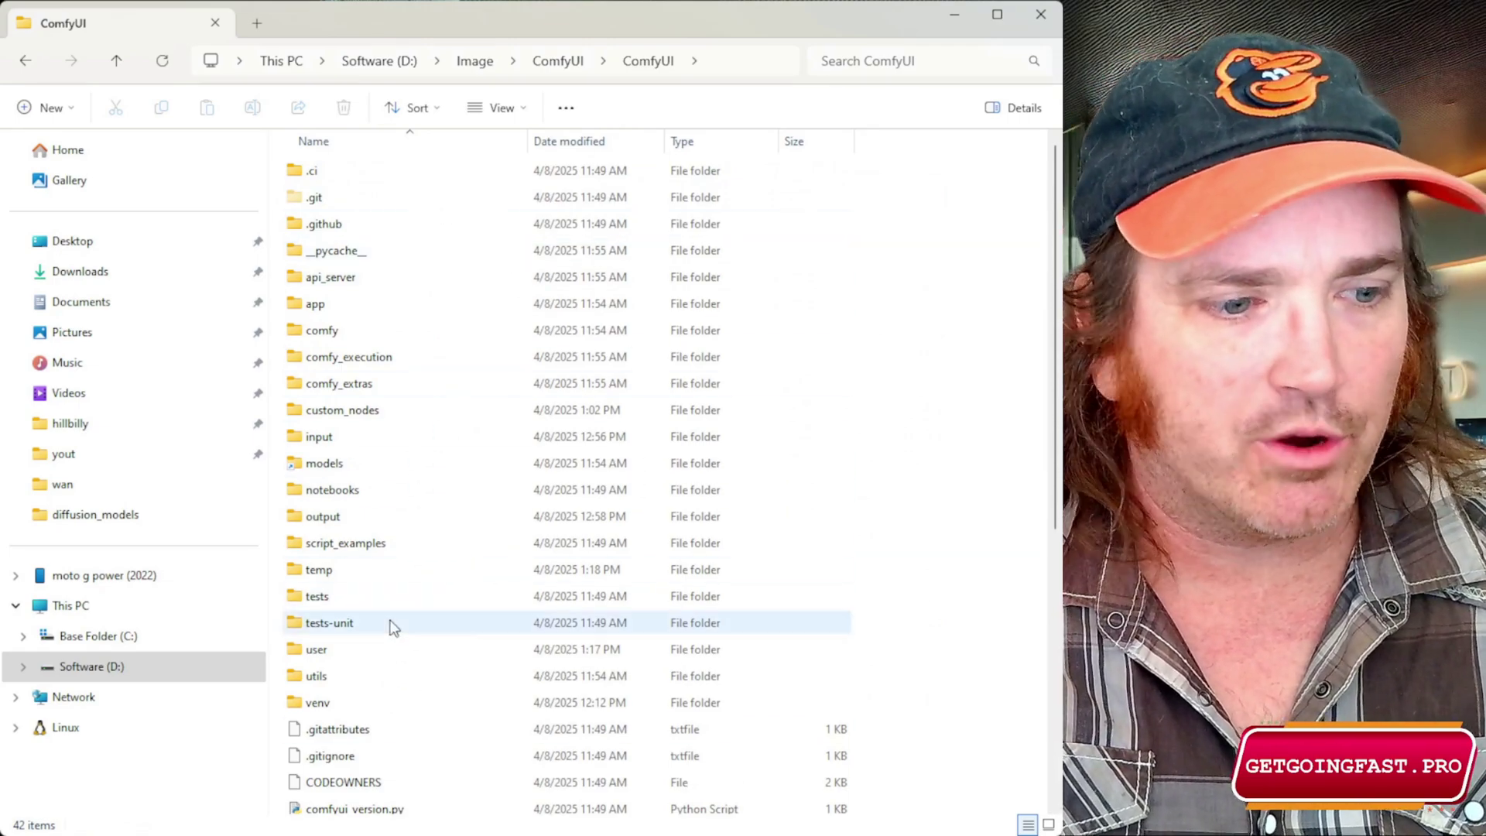
double_click(339, 654)
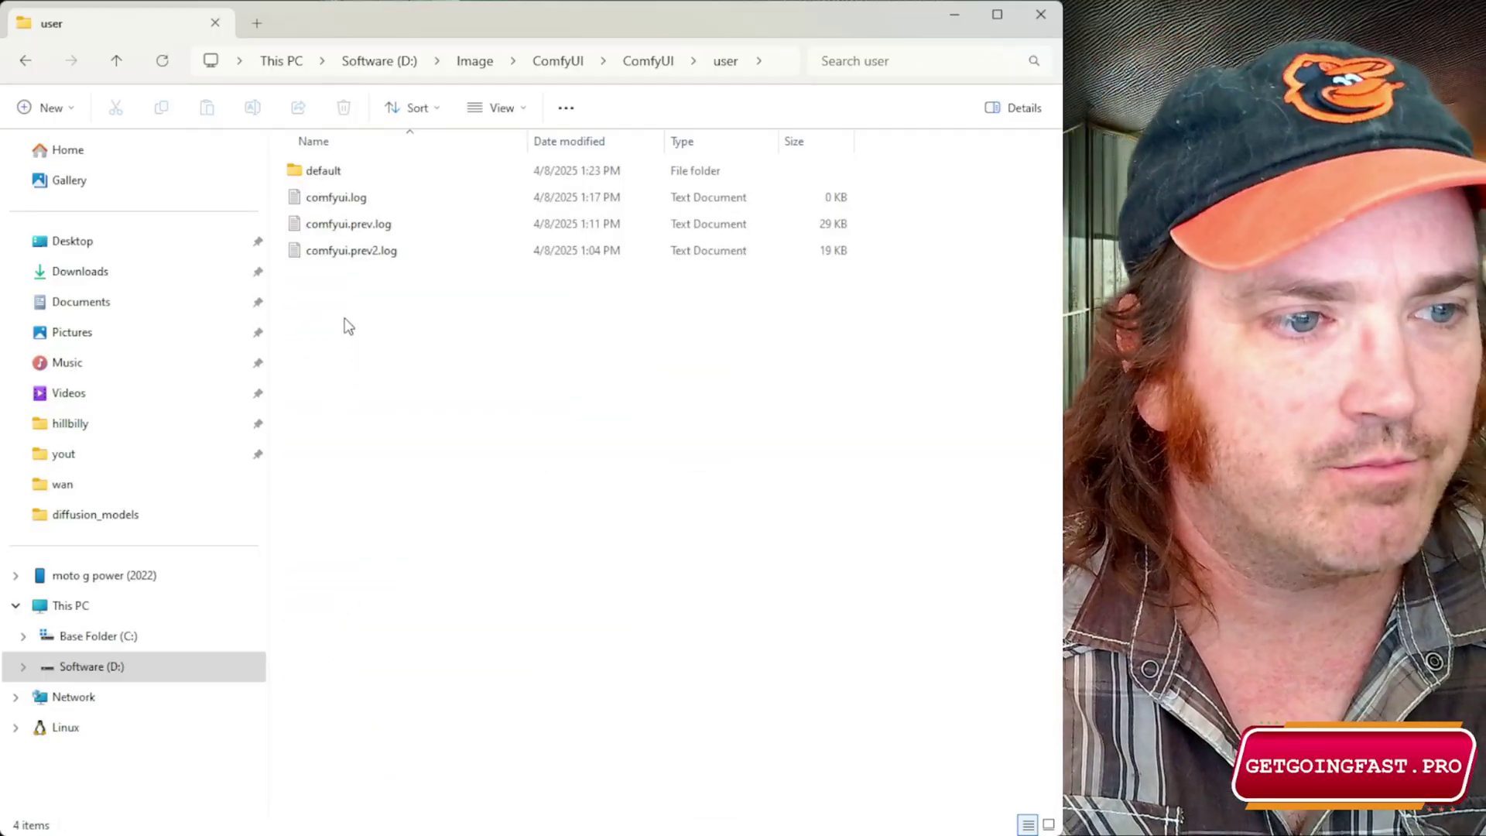
double_click(328, 170)
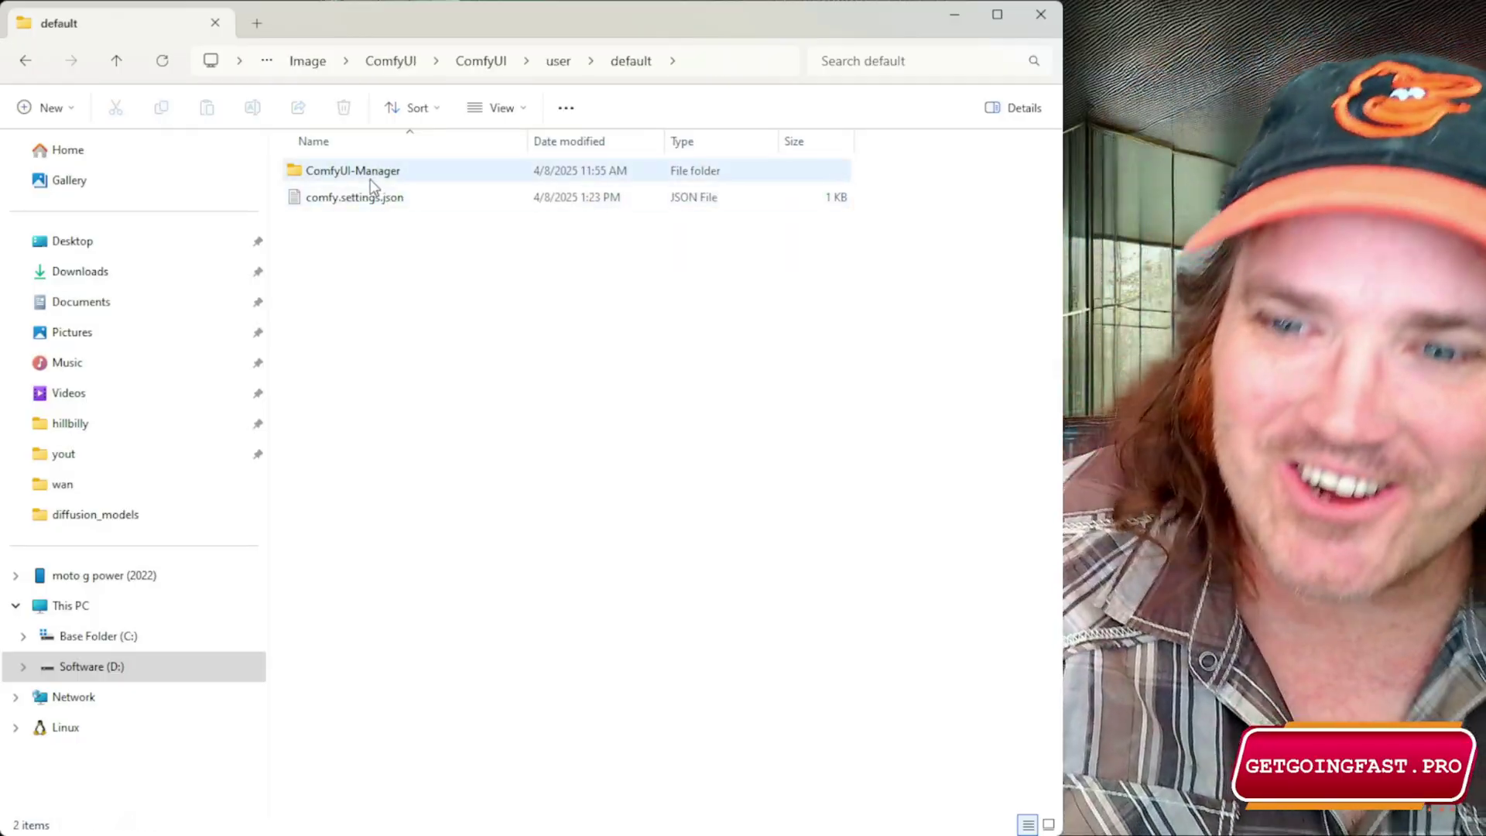
double_click(370, 174)
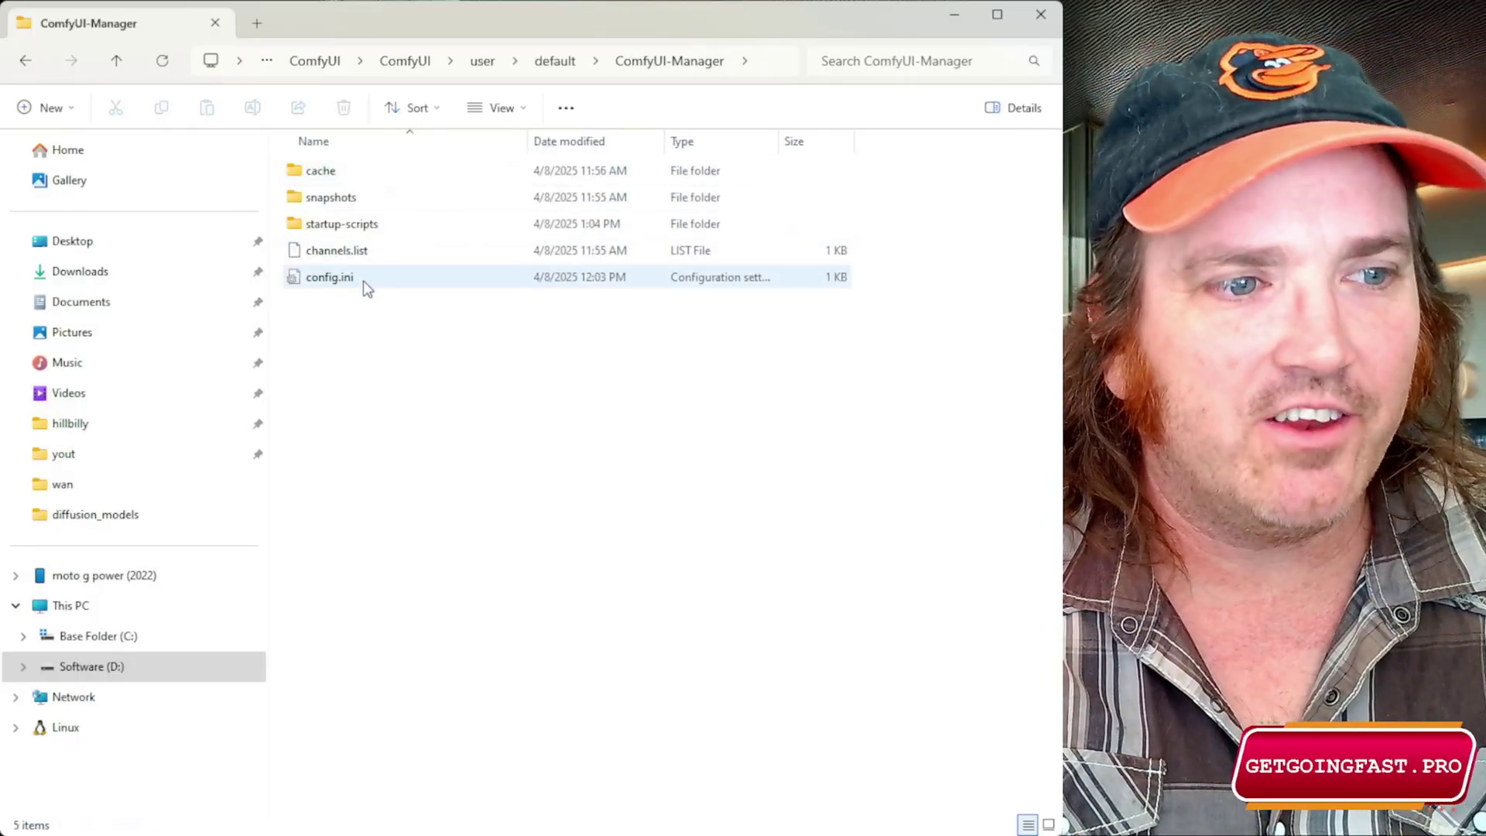
click(332, 284)
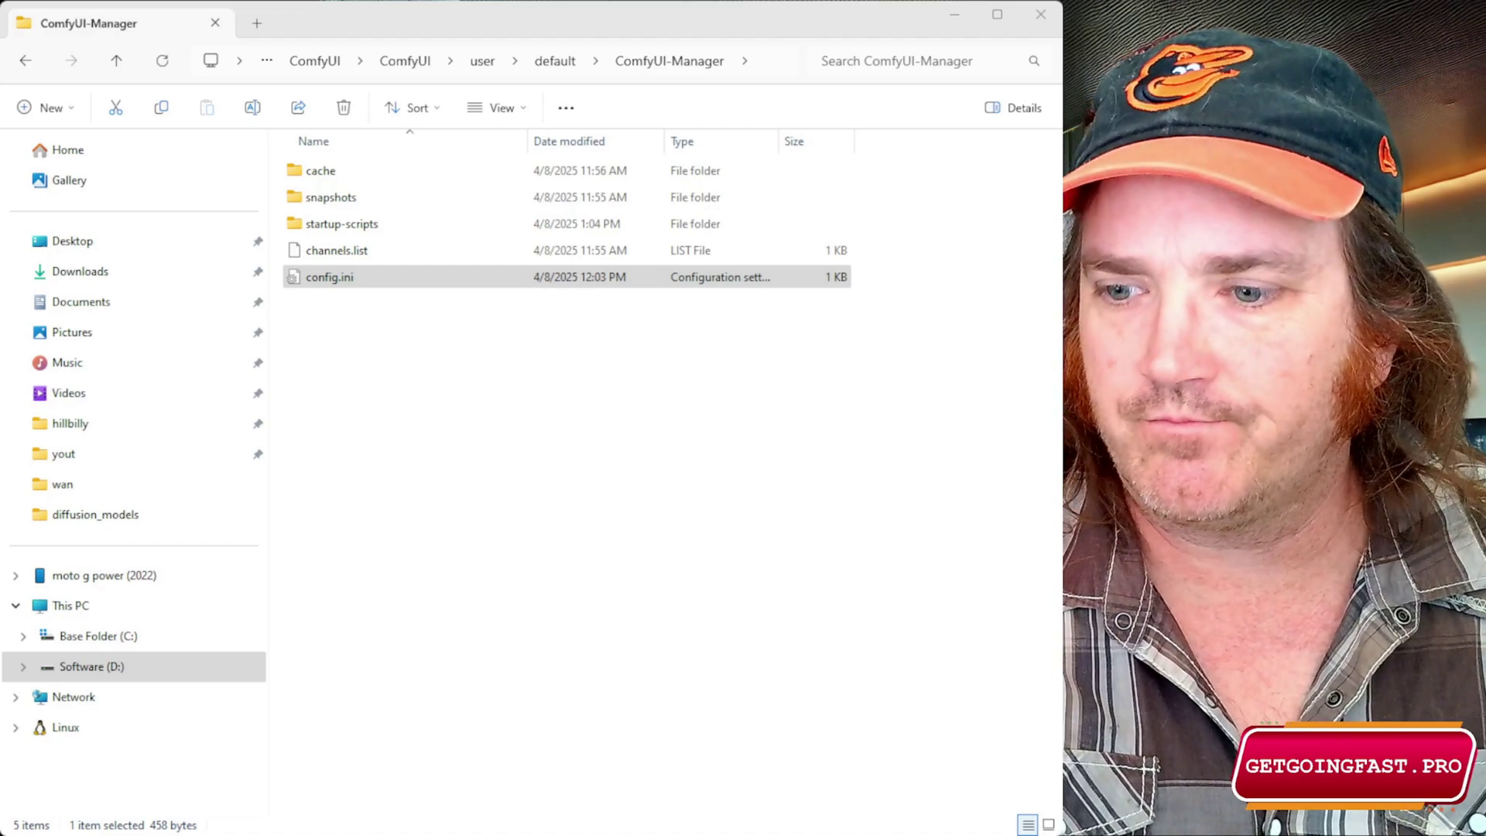
Open config.ini in Notepad and change the security_level value to normal
key(Return)
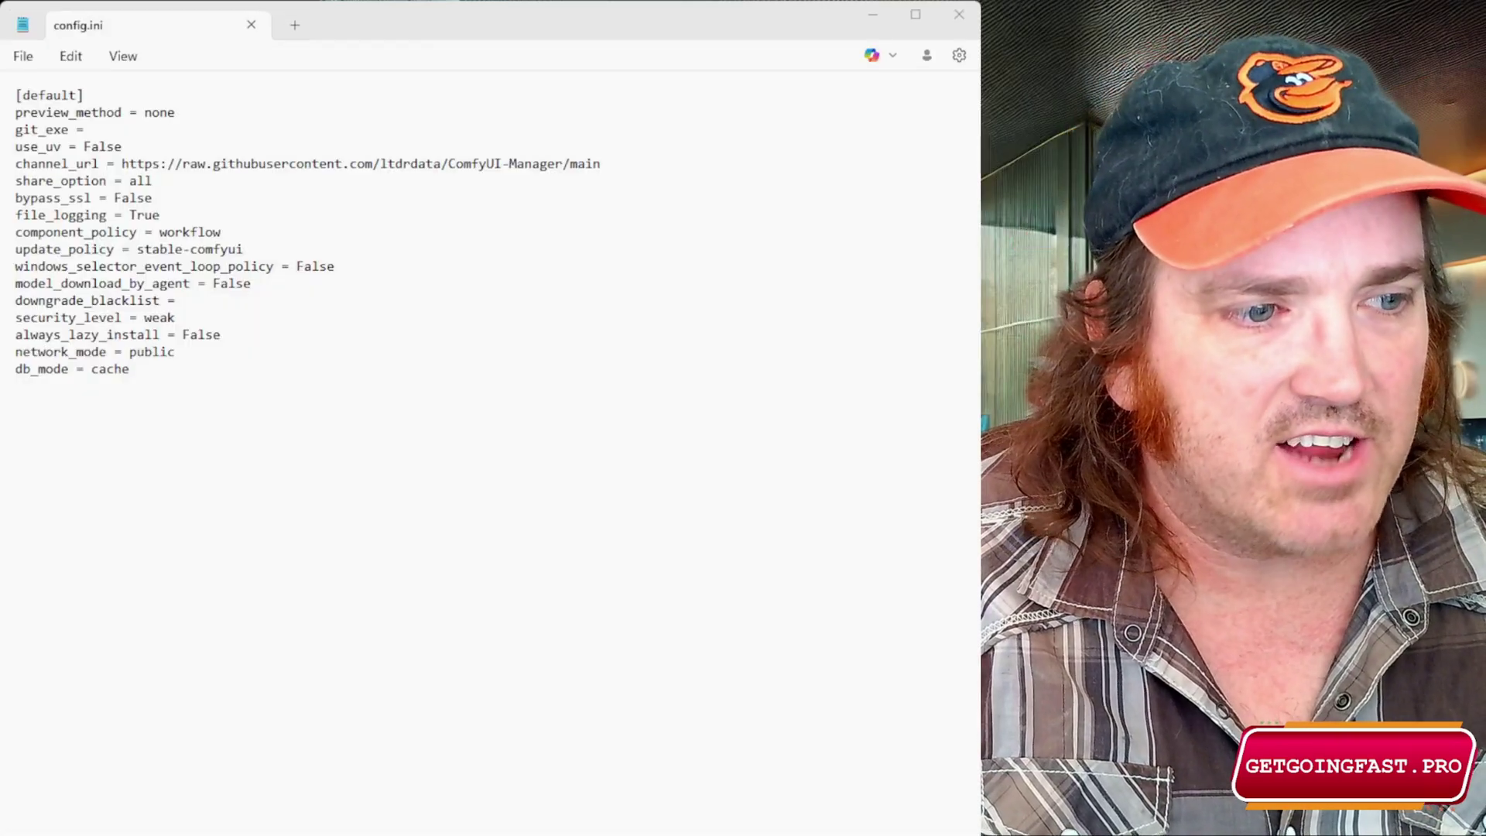
drag(23, 113, 92, 249)
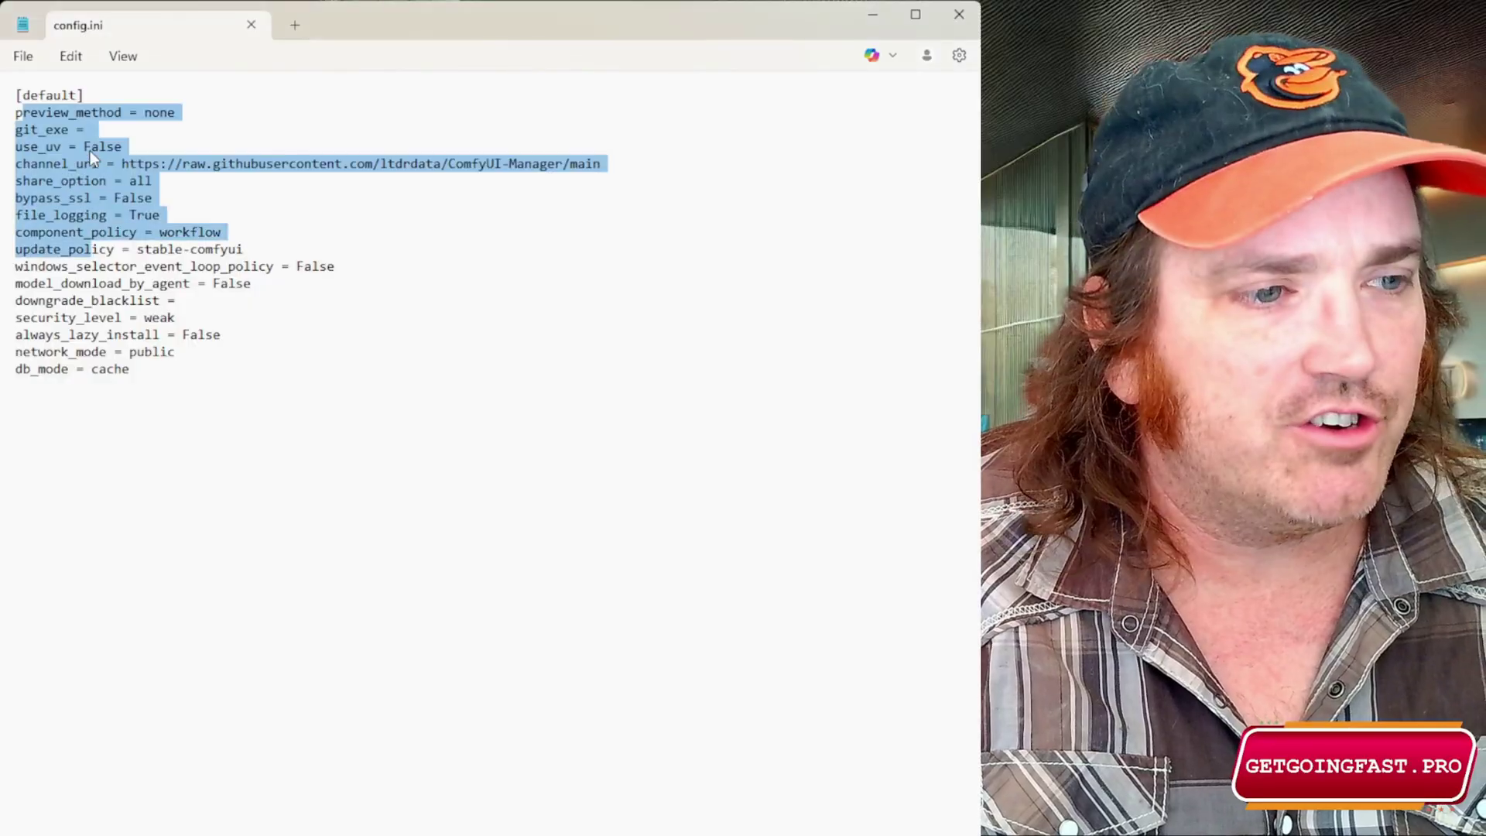
click(91, 158)
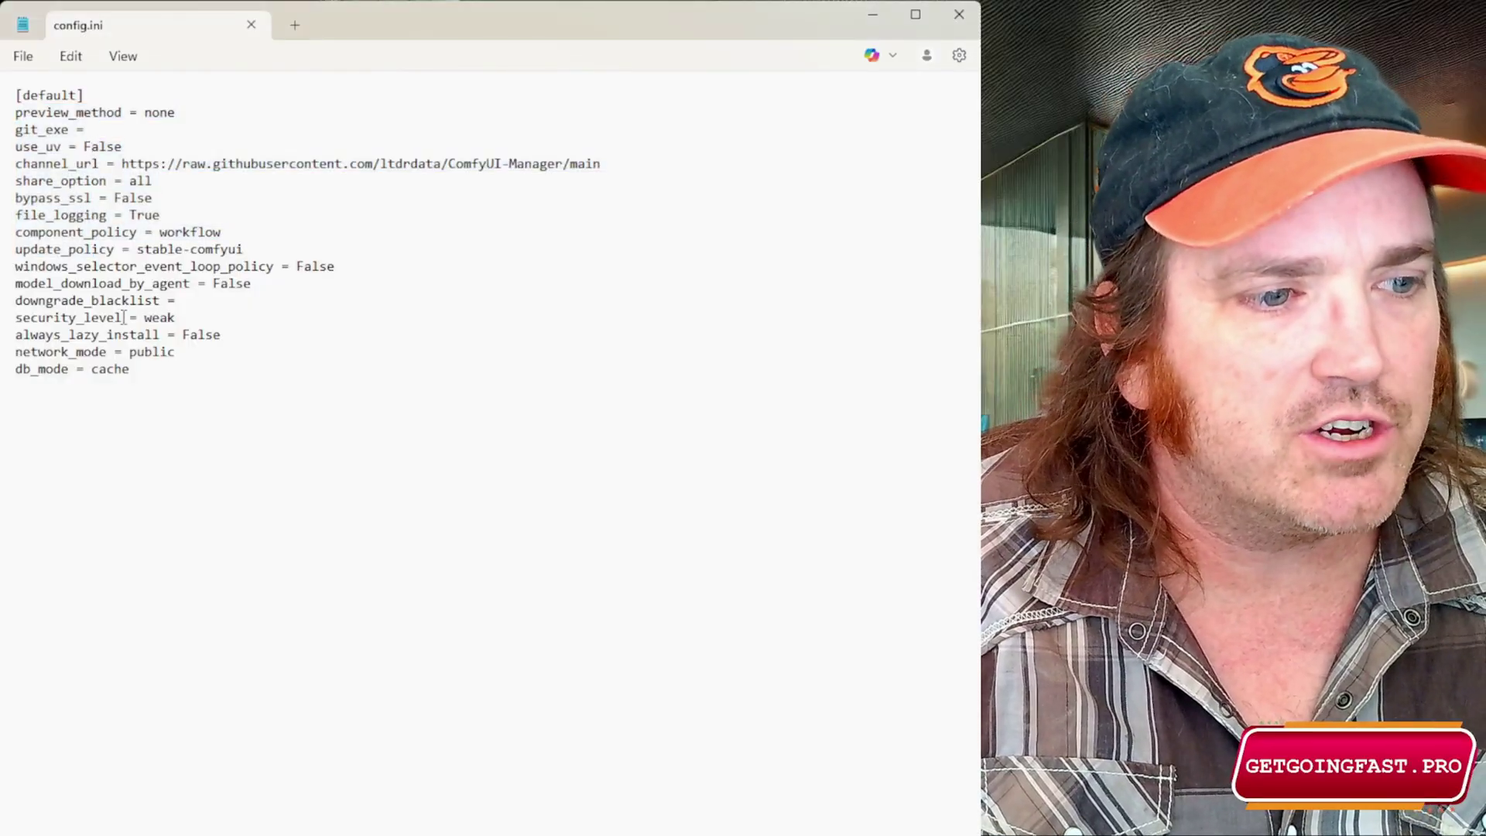
drag(125, 318, 14, 317)
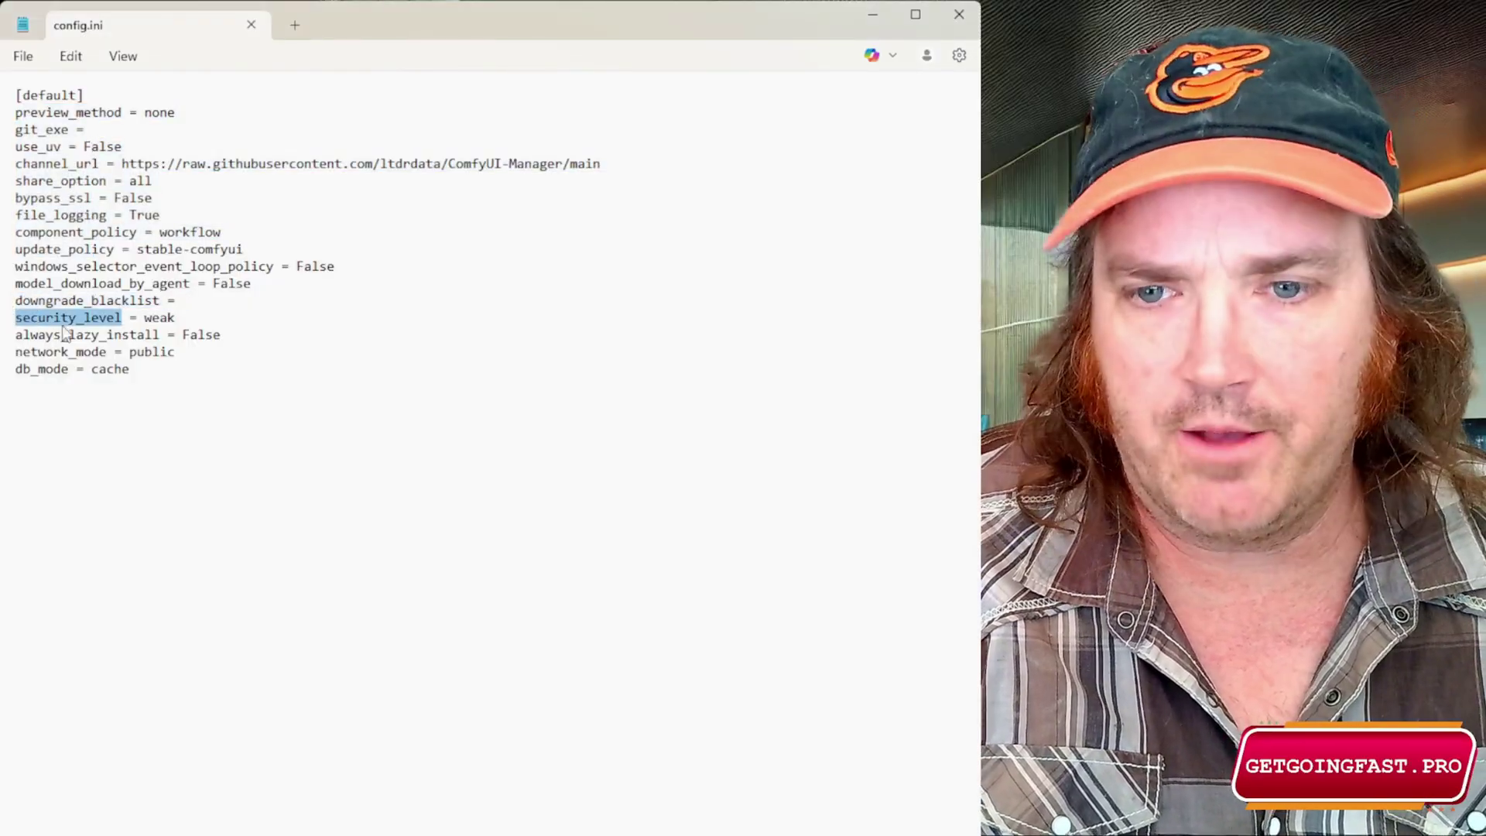
double_click(158, 317)
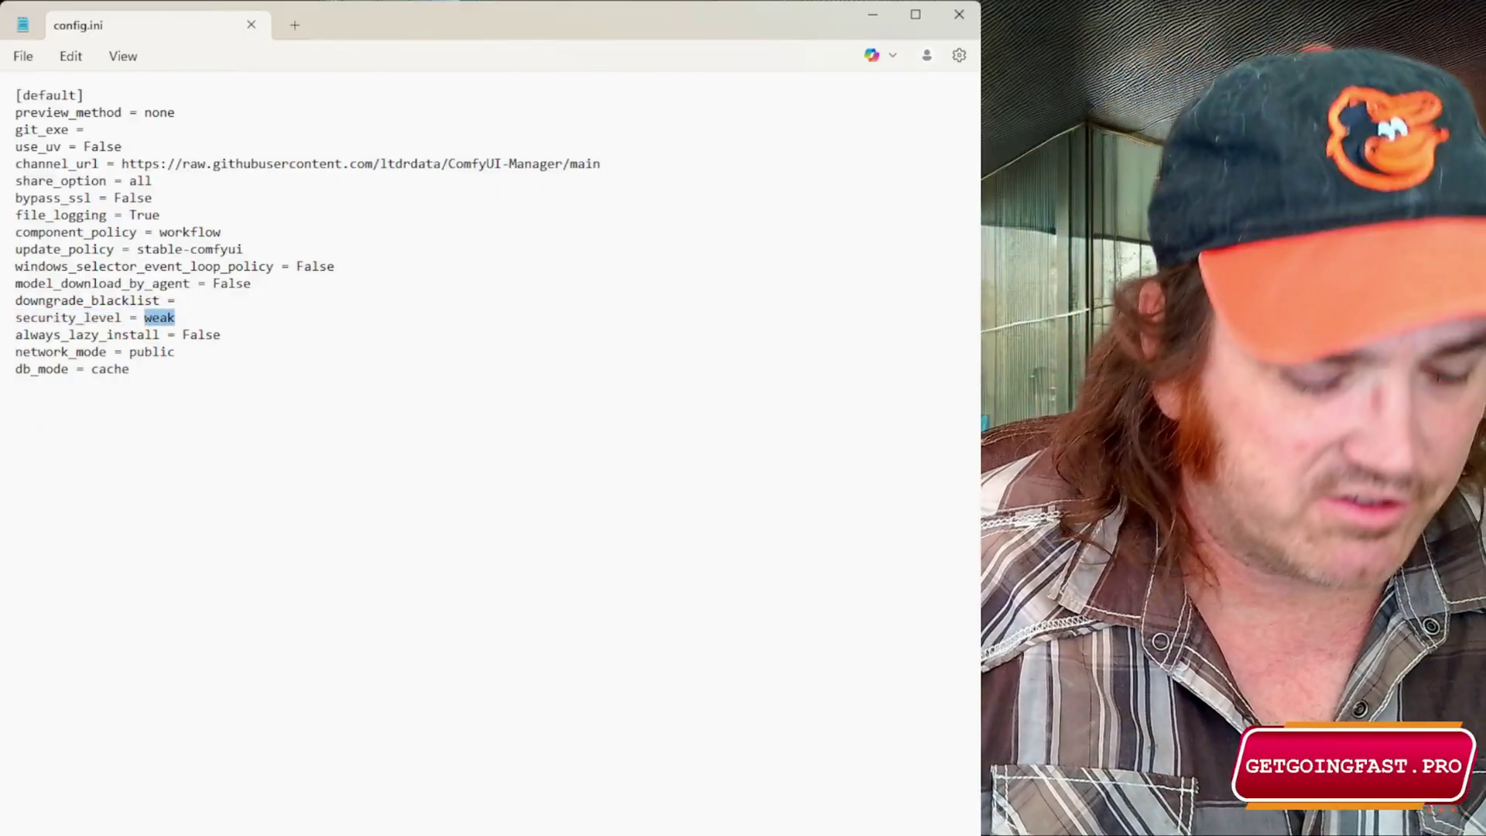
text(NORMA)
key(BackSpace)
key(BackSpace)
key(BackSpace)
key(BackSpace)
key(BackSpace)
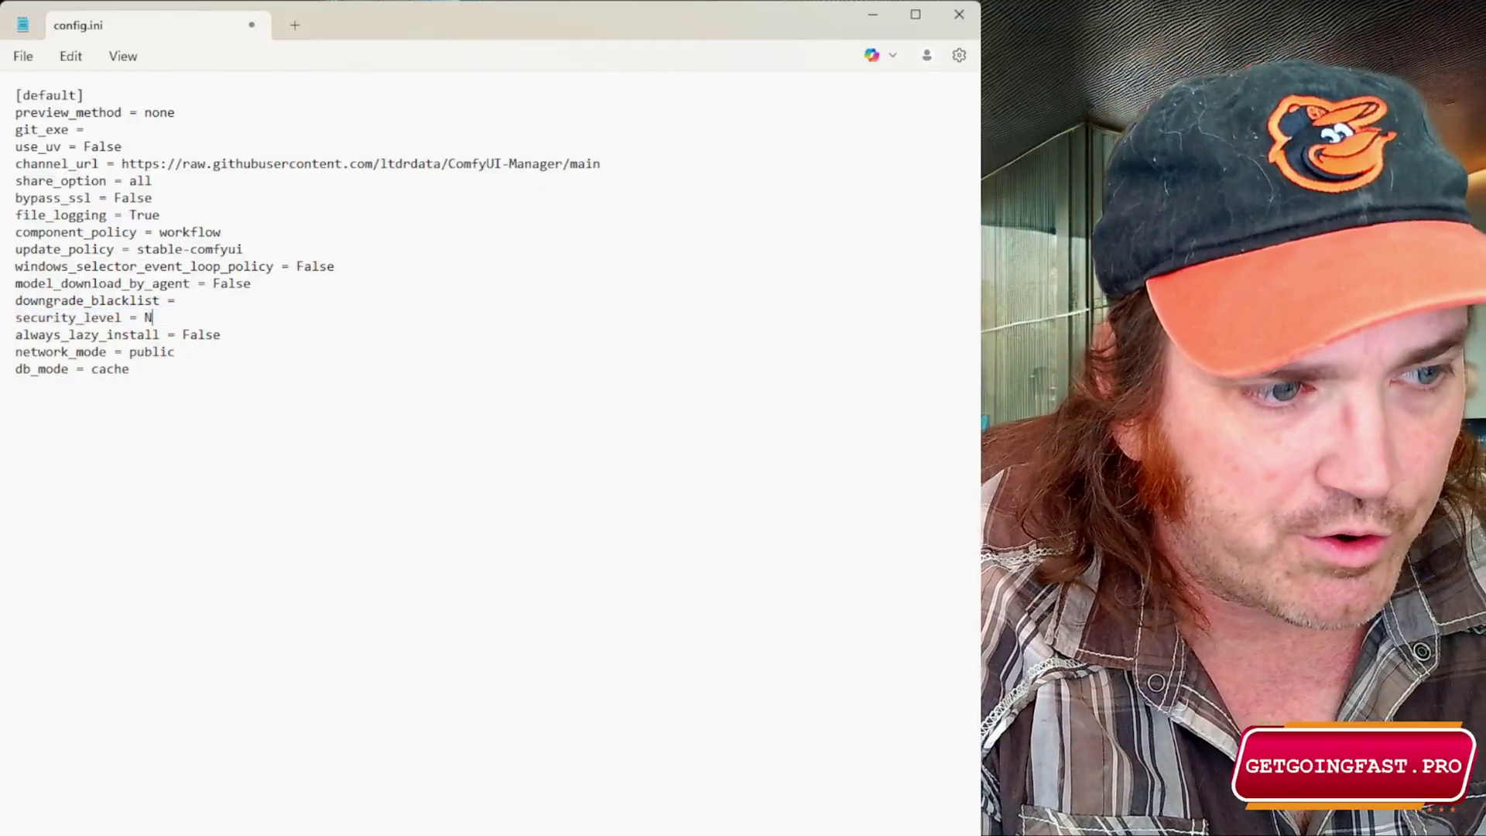
text(NOR)
key(BackSpace)
key(BackSpace)
key(BackSpace)
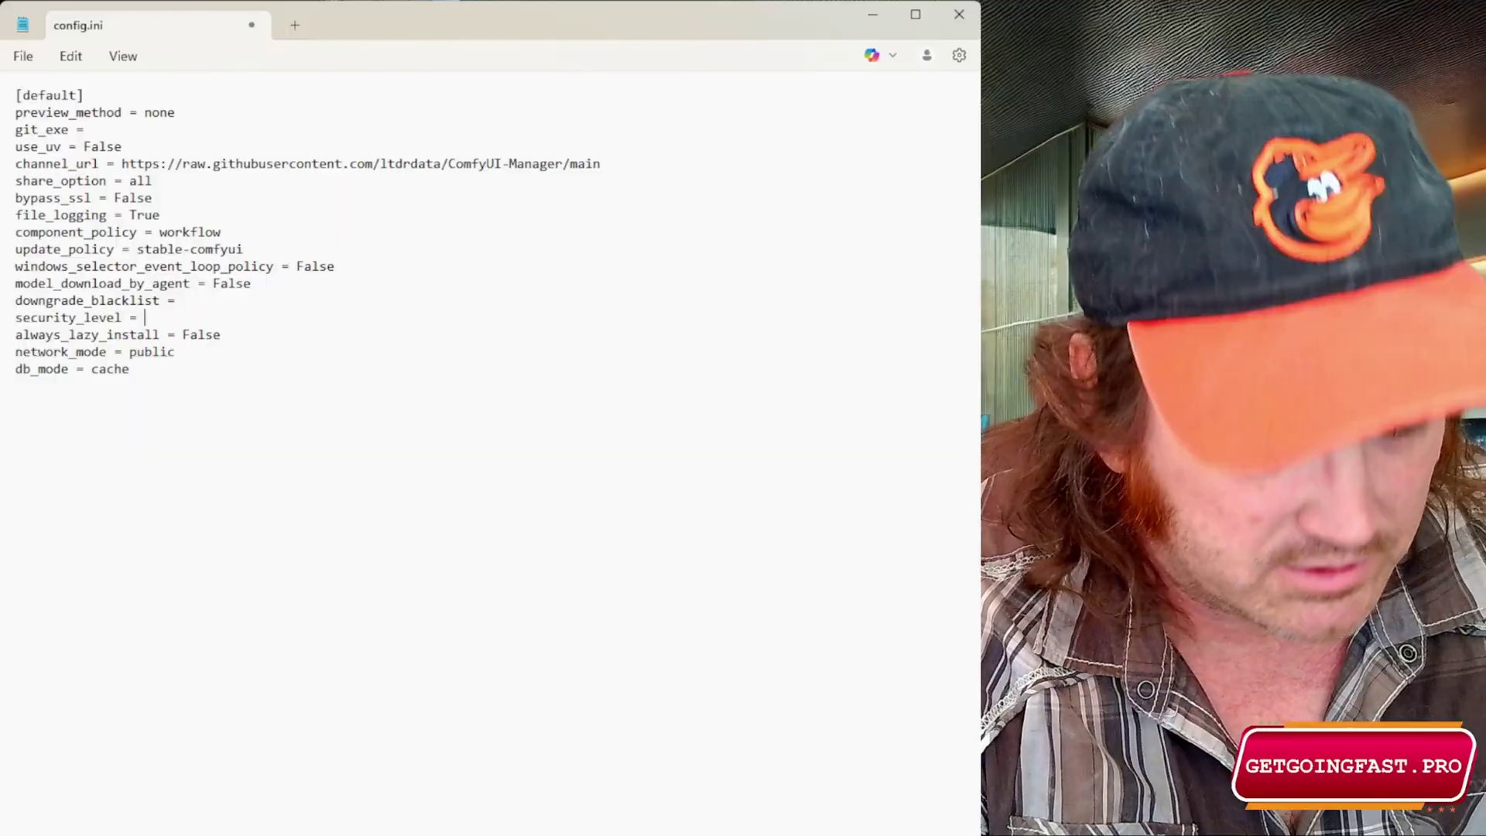
text(NORMAL)
key(BackSpace)
key(BackSpace)
key(BackSpace)
key(BackSpace)
key(BackSpace)
key(BackSpace)
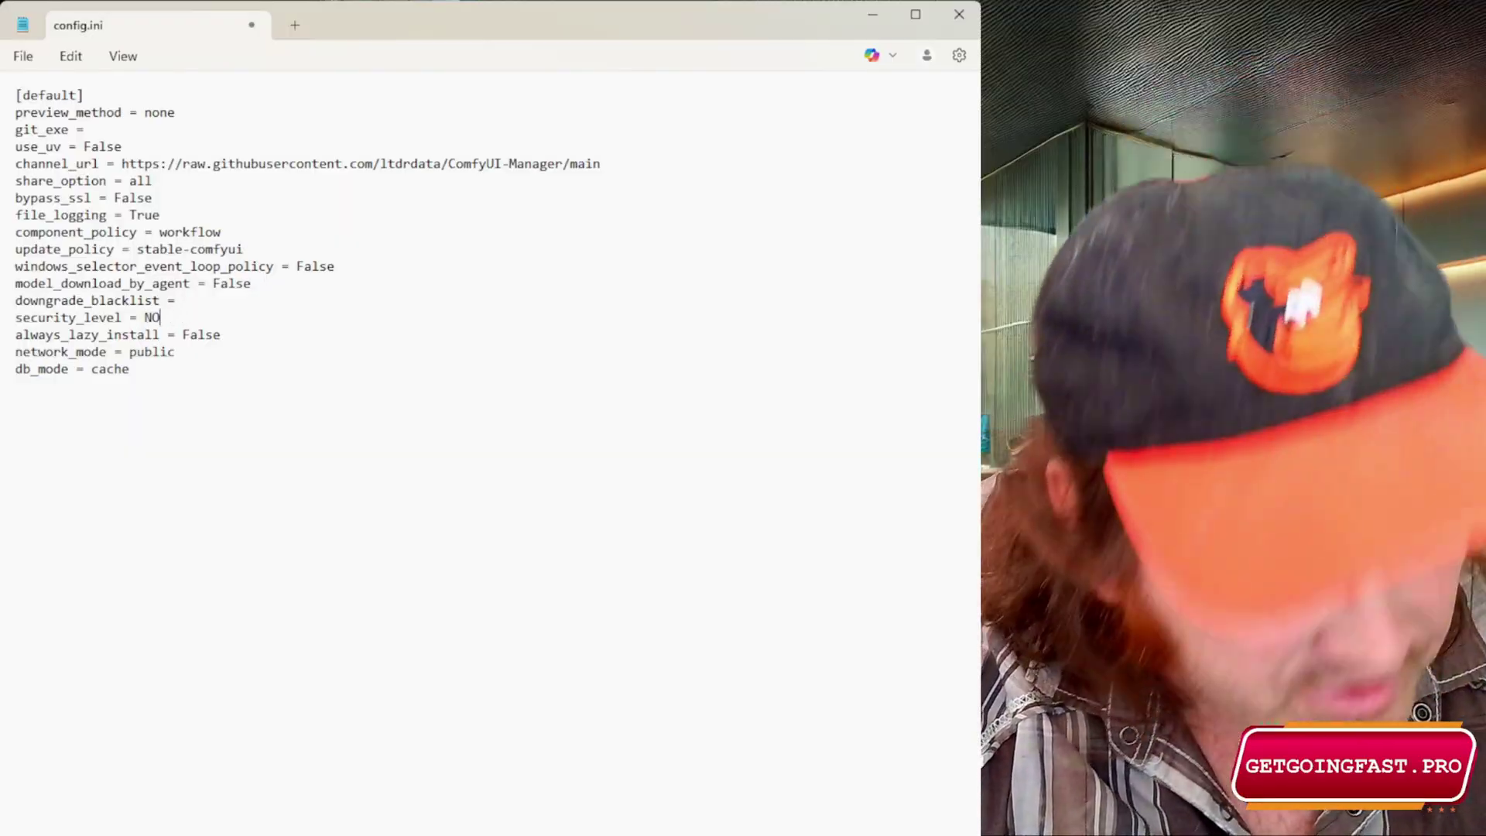
text(normal)
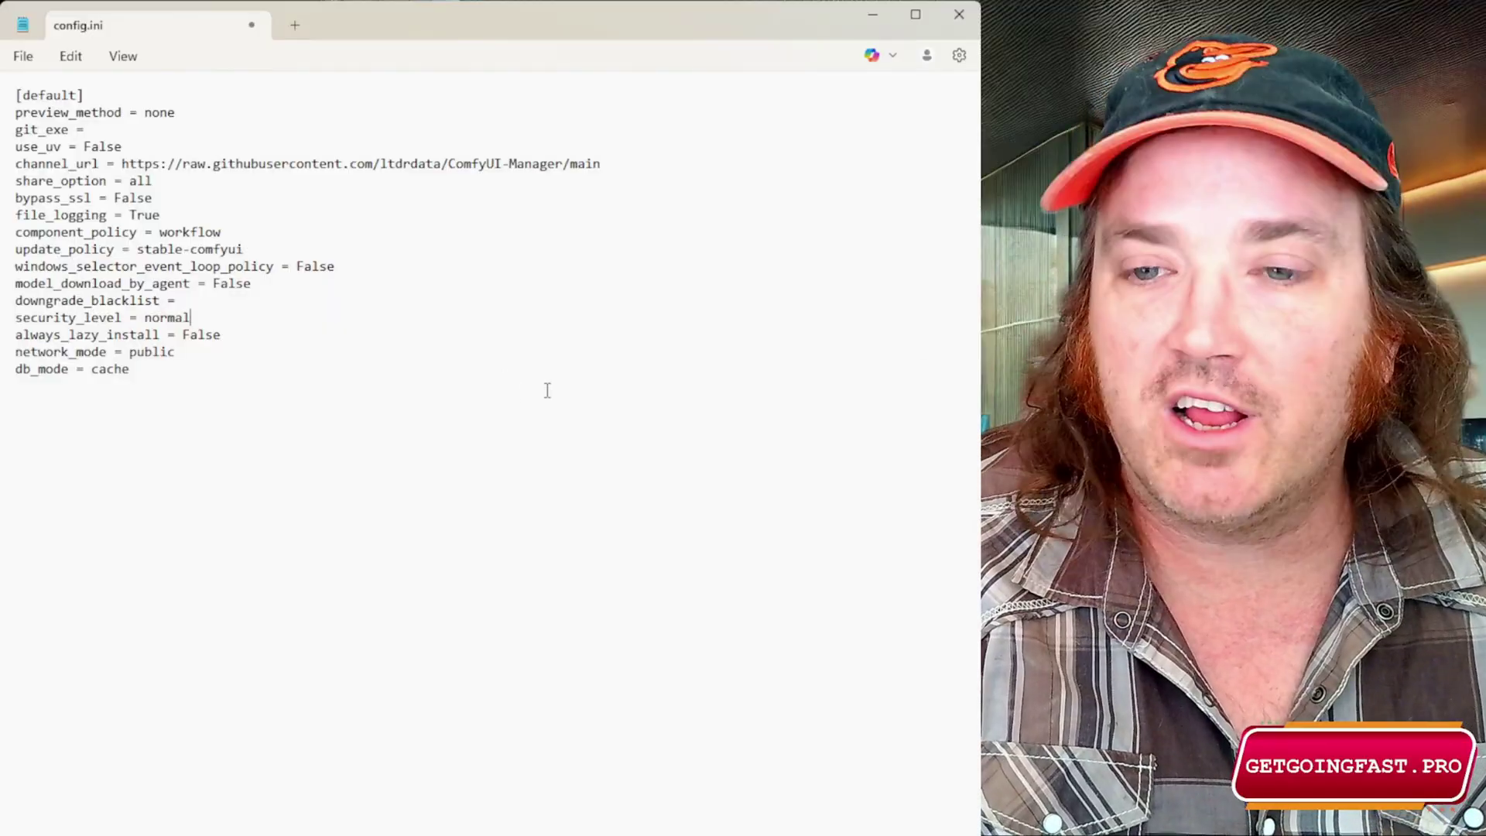
Replace the security_level value with weak and save config.ini
click(392, 391)
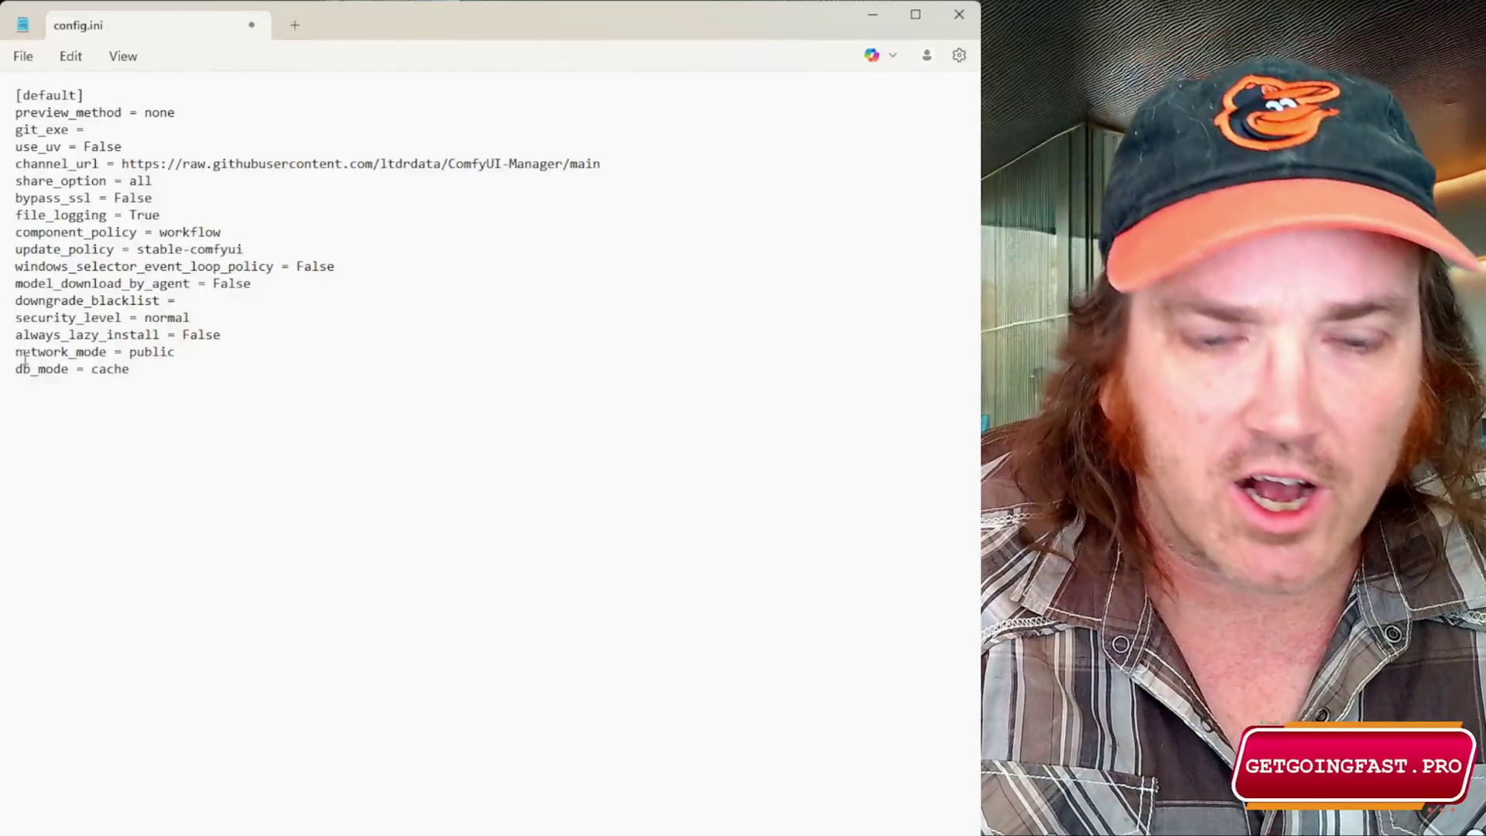
double_click(168, 319)
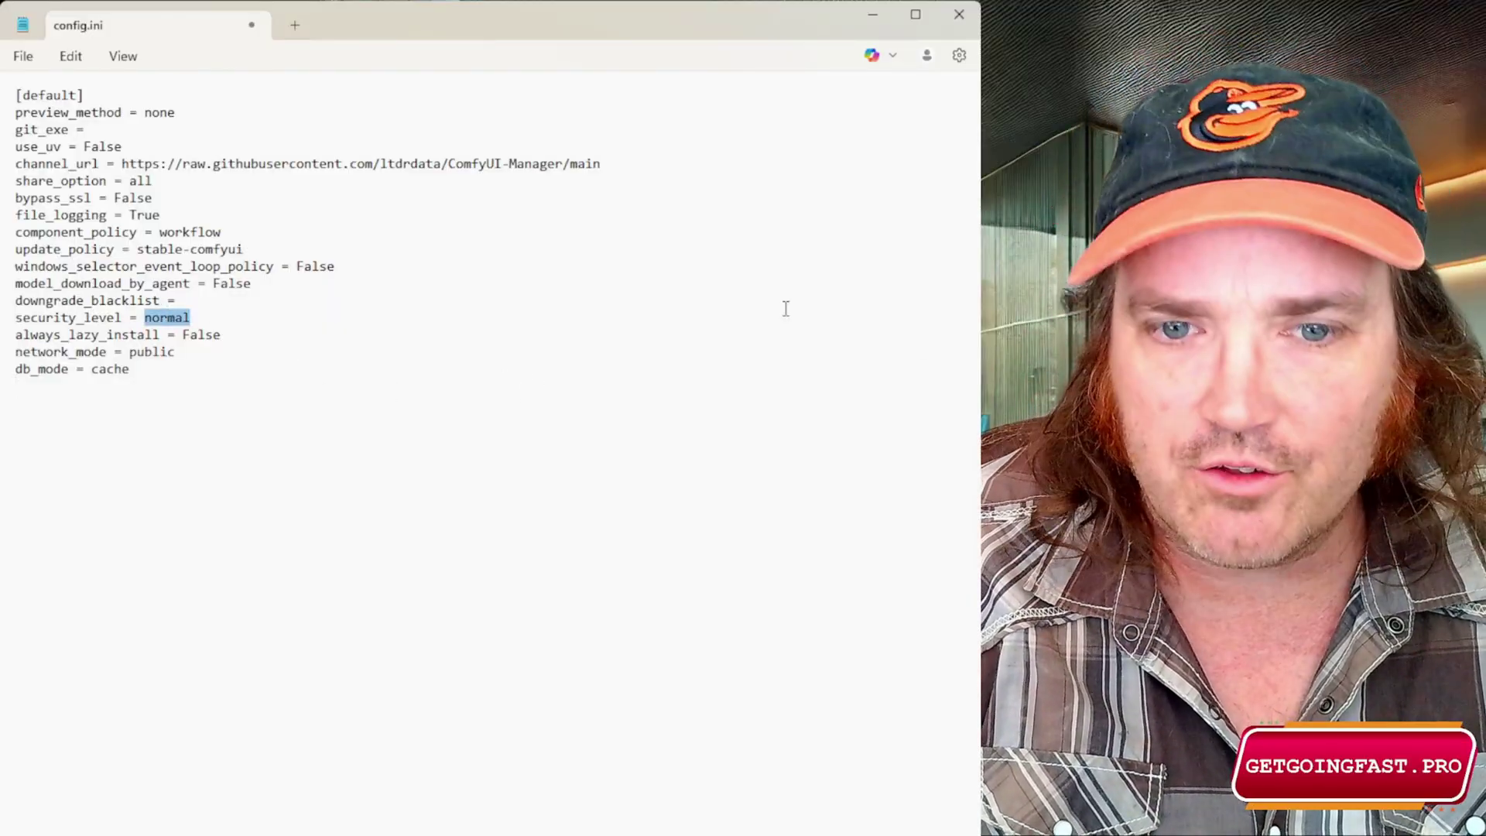
text(weak)
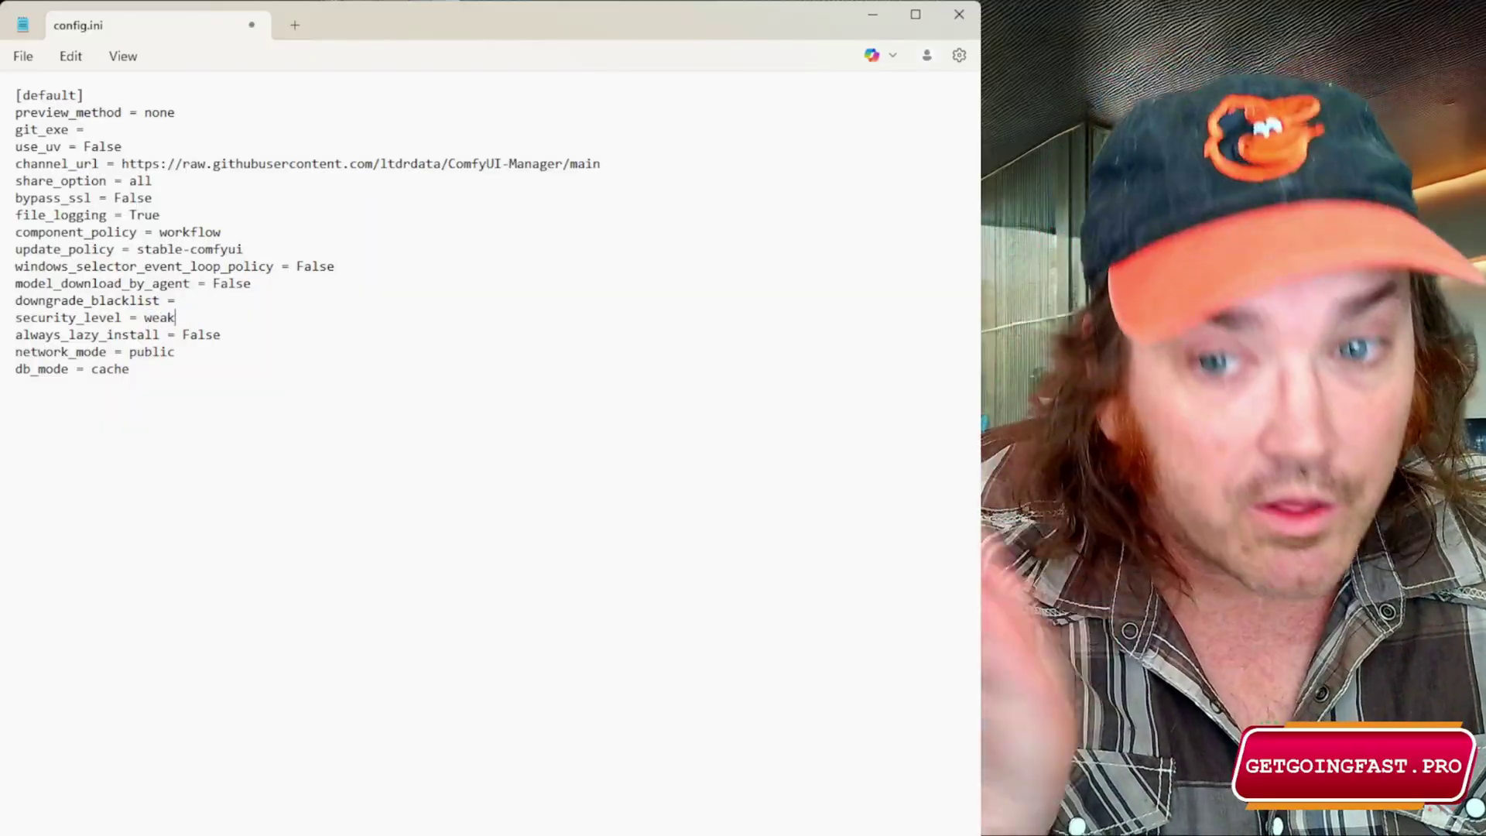
key(ctrl+s)
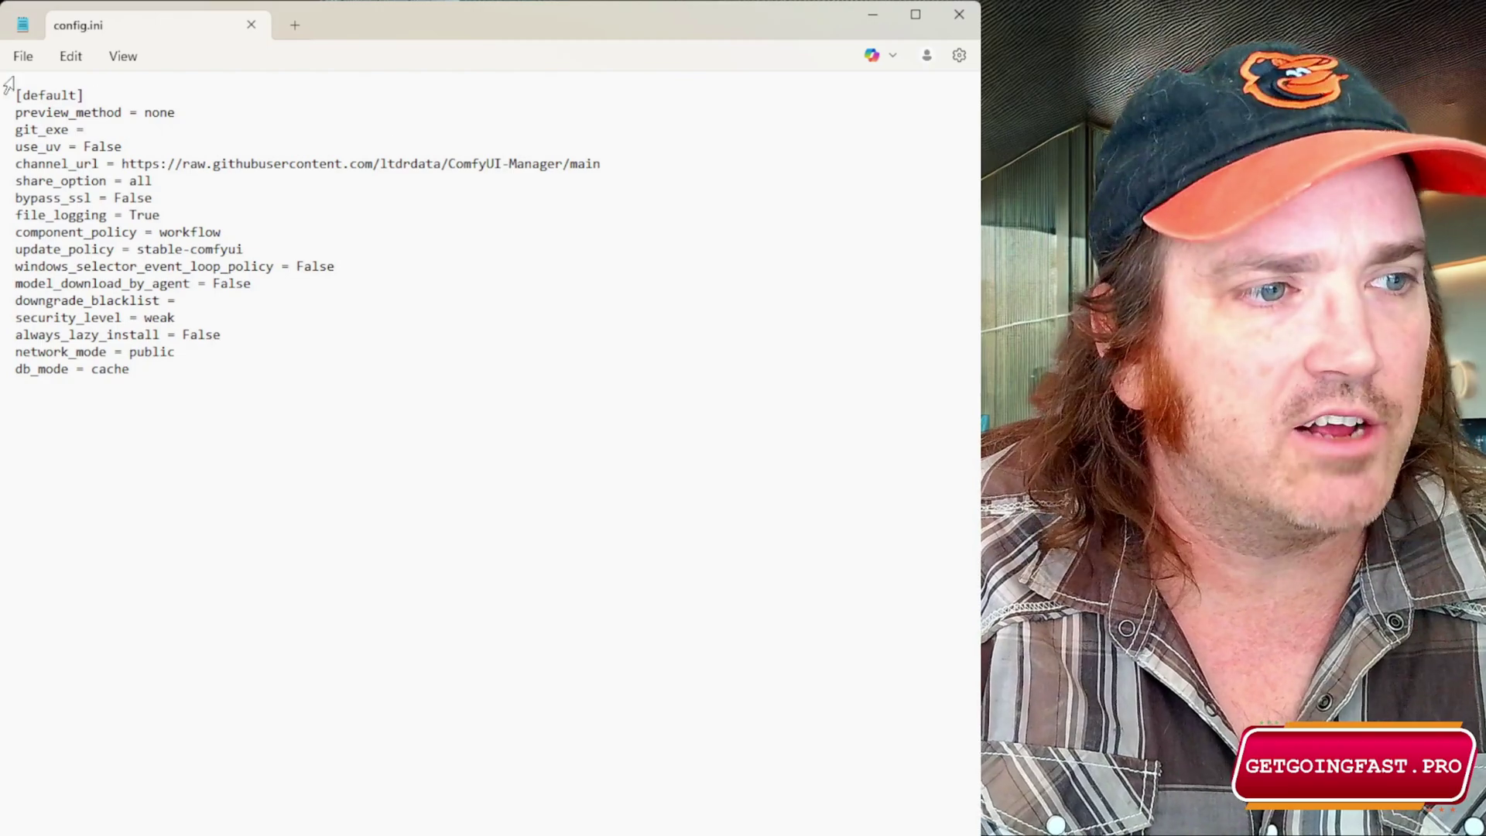